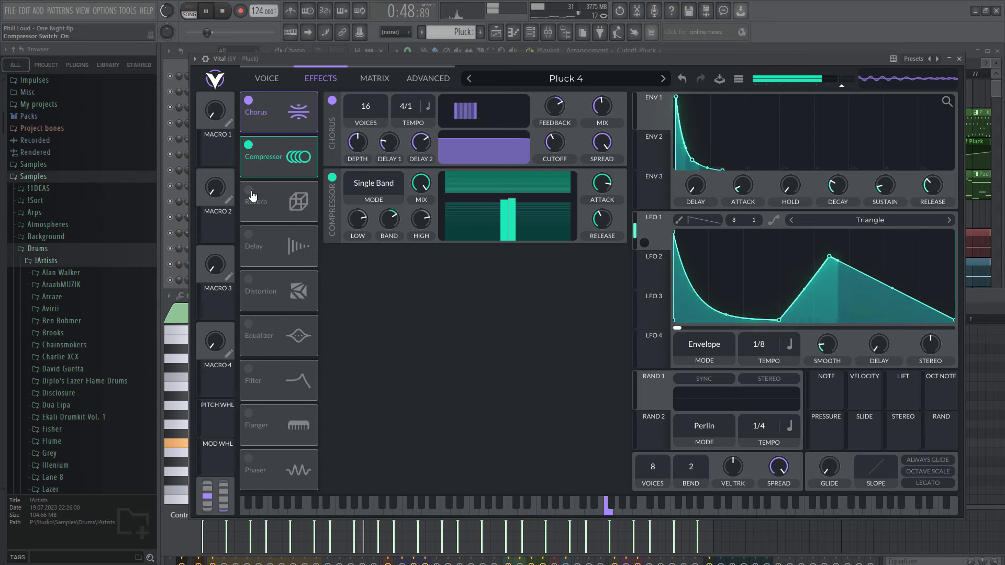
- Turn on the Reverb effect in the pluck's Vital synth and close the synth window
{"action": "left_click", "coordinate": [249, 190]}
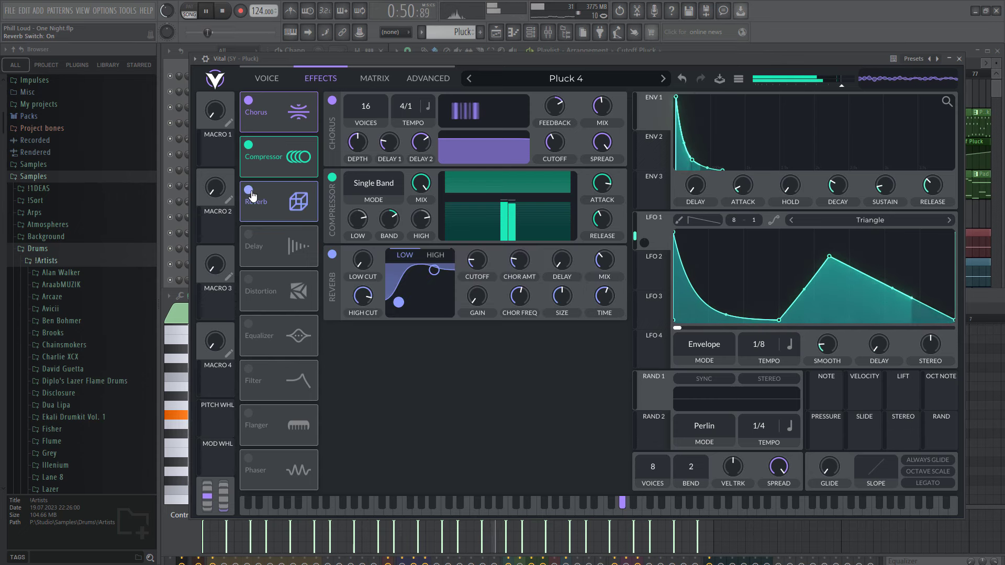
{"action": "key", "text": "Escape"}
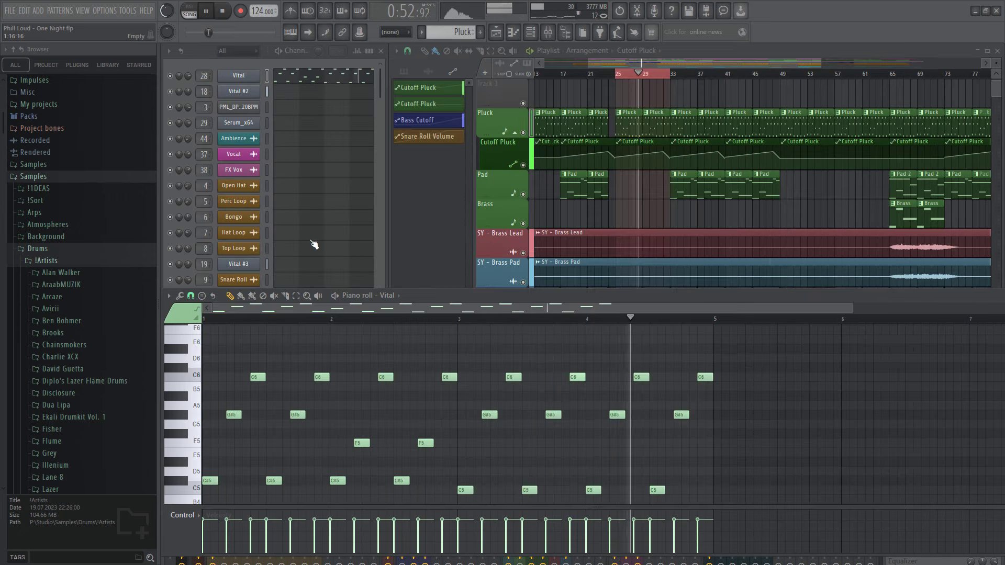
- Open Kickstart 2 and the first Pro-Q on the SY - Pluck mixer track and switch both effects on
{"action": "left_click", "coordinate": [553, 35]}
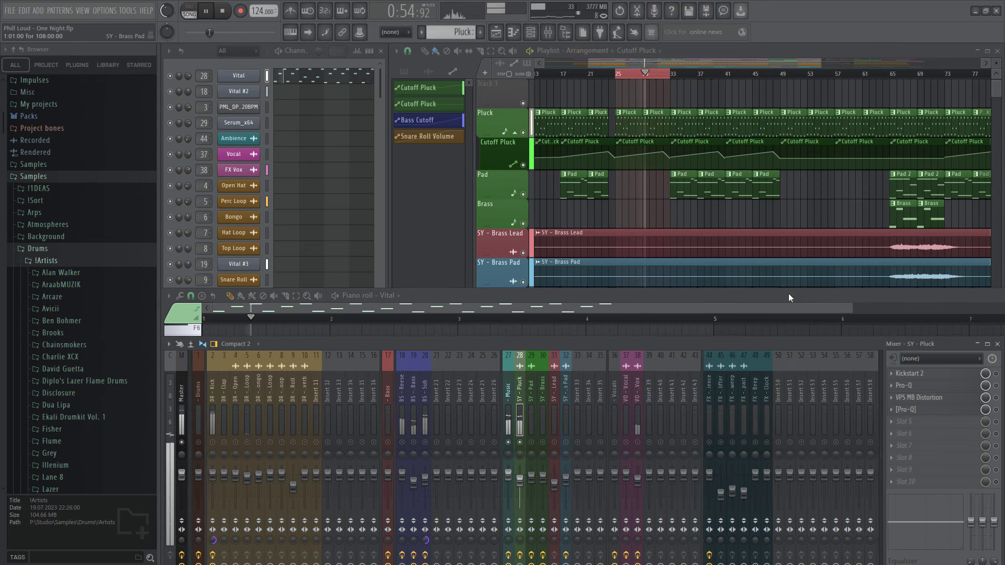
{"action": "left_click", "coordinate": [965, 374]}
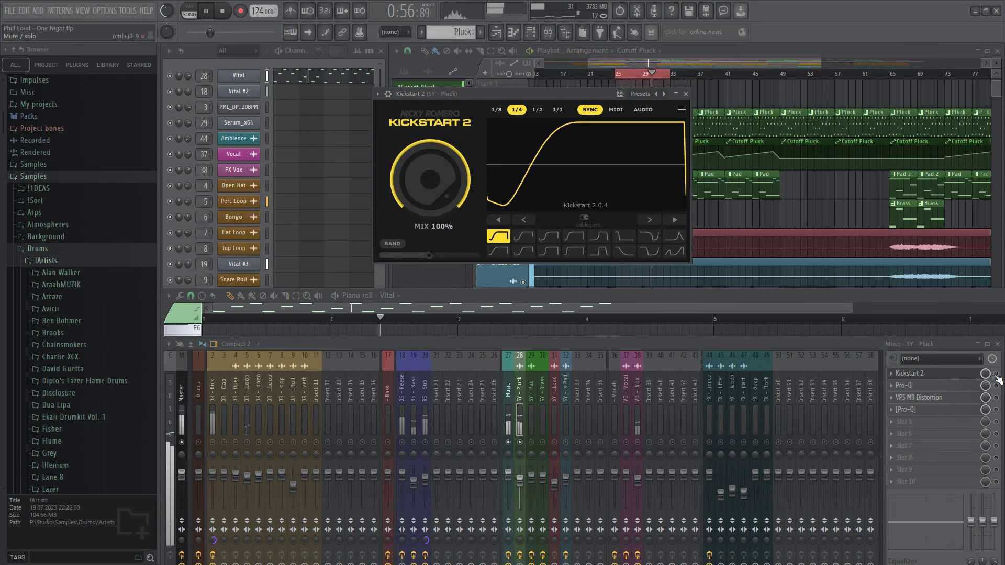
{"action": "left_click", "coordinate": [976, 378]}
{"action": "left_click", "coordinate": [969, 386]}
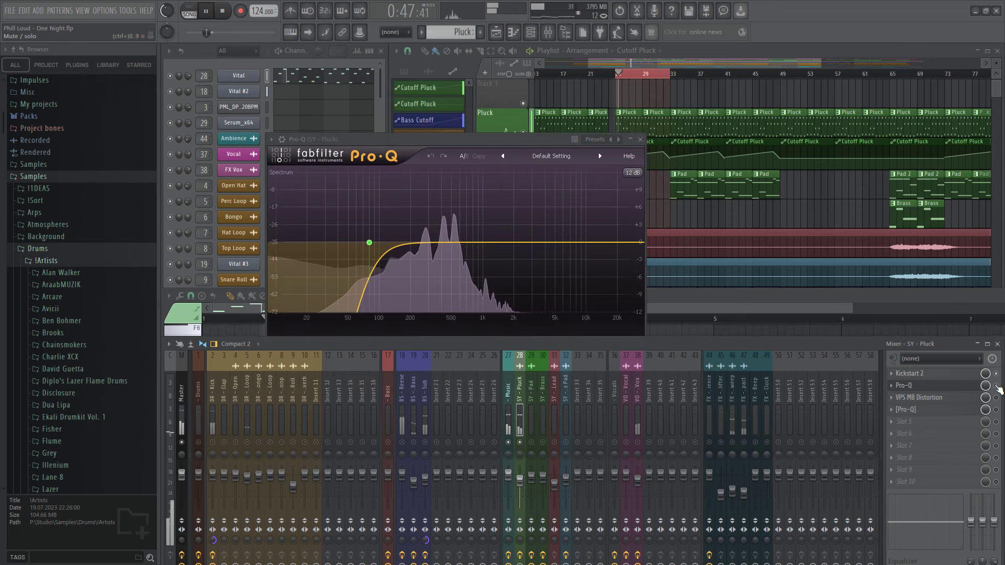
{"action": "left_click", "coordinate": [975, 387]}
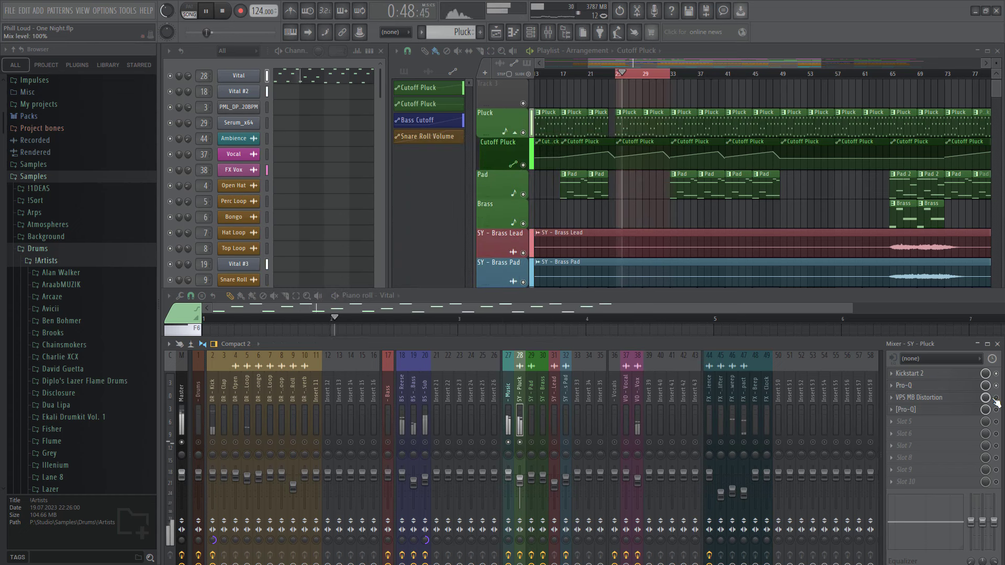
- Review VPS MB Distortion on the SY - Pluck track with the effect switched on, and open the Pro-Q in slot 4
{"action": "left_click", "coordinate": [962, 399]}
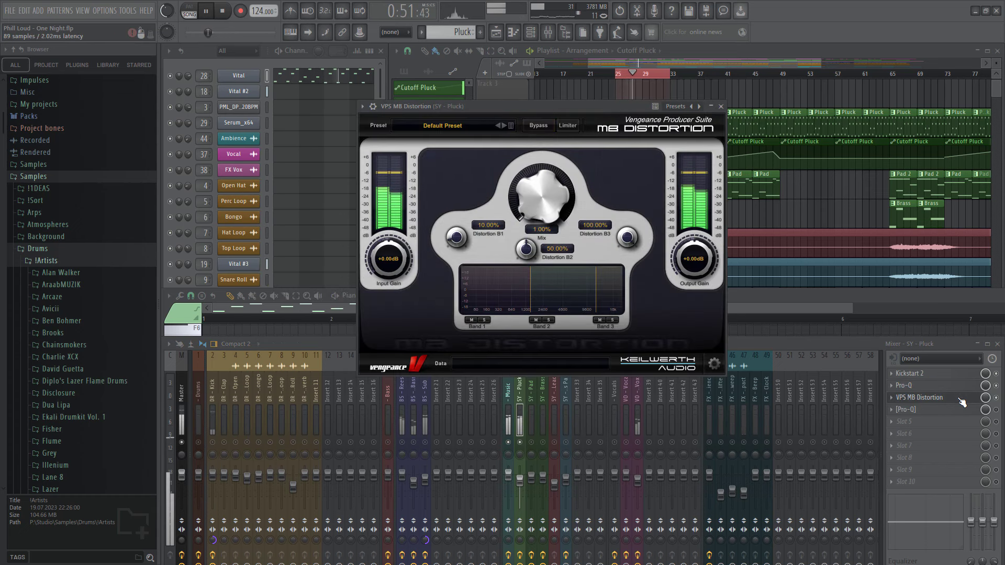
{"action": "left_click", "coordinate": [962, 399]}
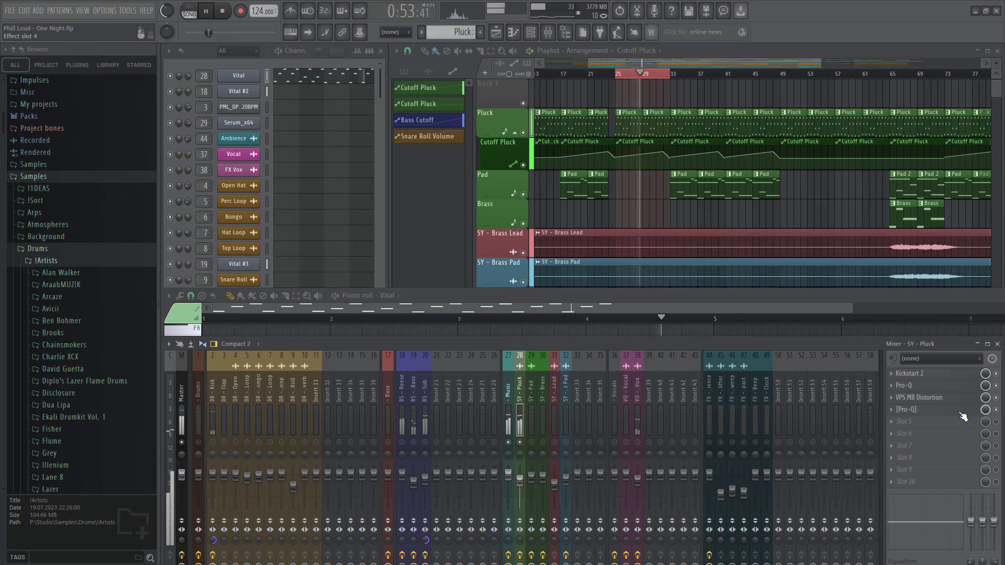
{"action": "left_click", "coordinate": [962, 411]}
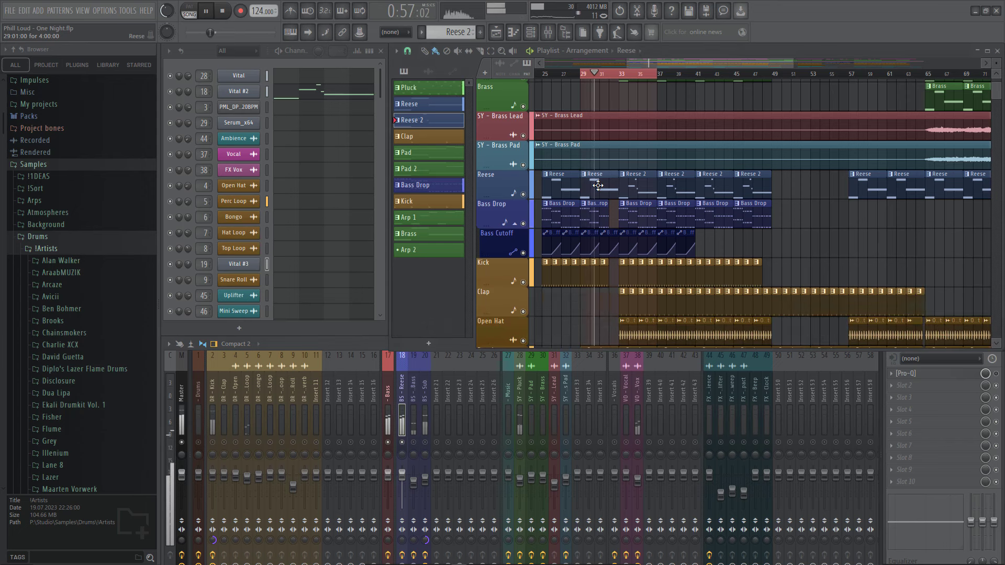
- Show the notes of the Reese pattern and the Reese 2 pattern in the piano roll from their first bar
{"action": "left_click", "coordinate": [632, 308]}
{"action": "left_click_drag", "start_coordinate": [632, 307], "coordinate": [555, 315]}
{"action": "key", "text": "F7"}
{"action": "left_click", "coordinate": [643, 188]}
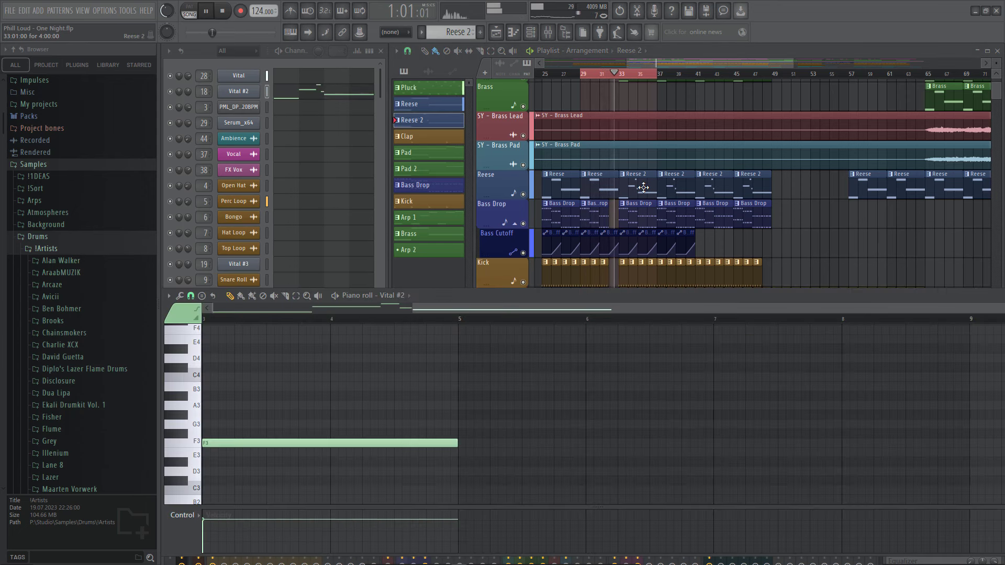
{"action": "left_click_drag", "start_coordinate": [669, 307], "coordinate": [478, 323]}
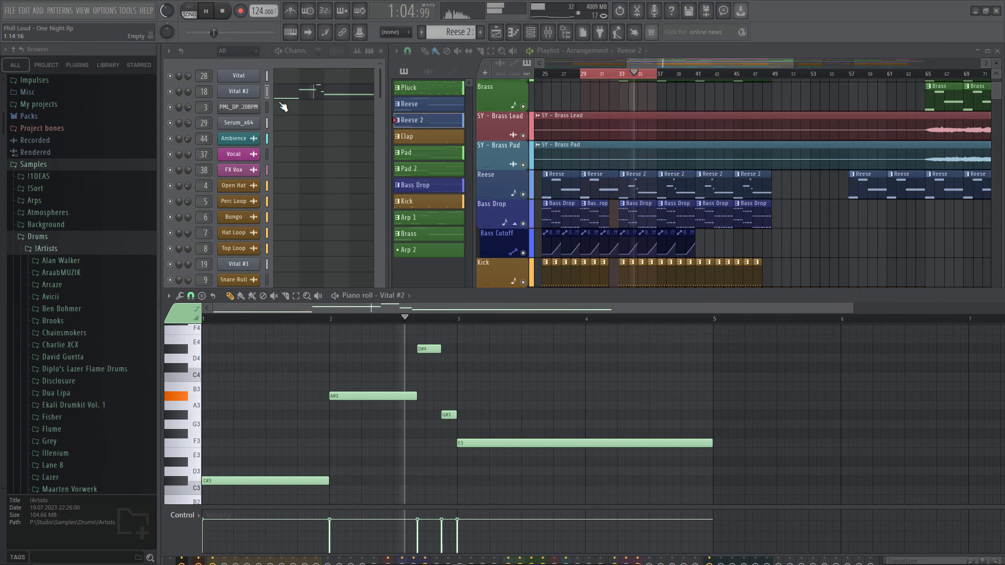
- Turn on Chorus, Distortion, Compressor, Equalizer and Filter in the Vital #2 Bass Reese synth
{"action": "left_click", "coordinate": [252, 94]}
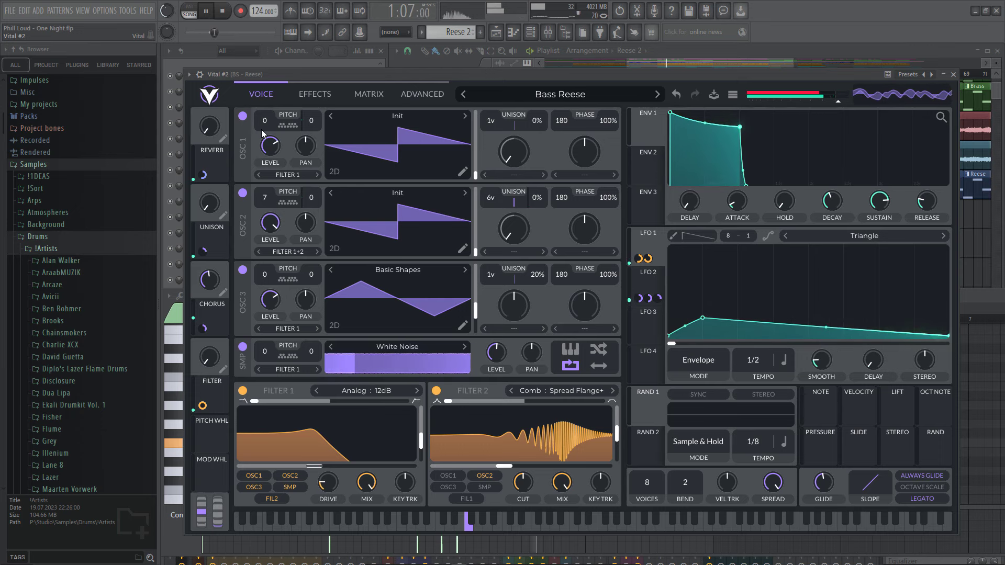
{"action": "left_click", "coordinate": [307, 95]}
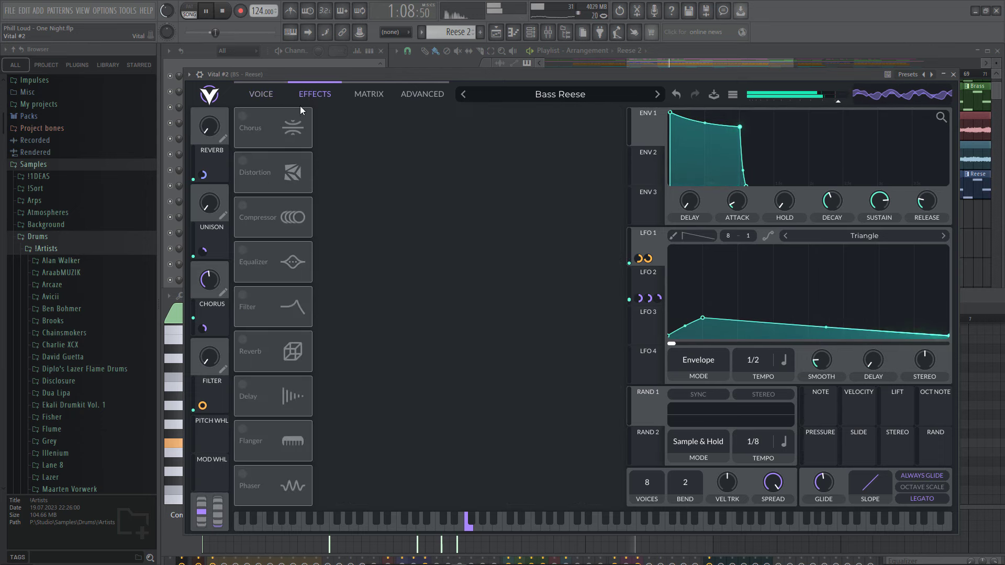
{"action": "left_click", "coordinate": [243, 116]}
{"action": "left_click", "coordinate": [242, 160]}
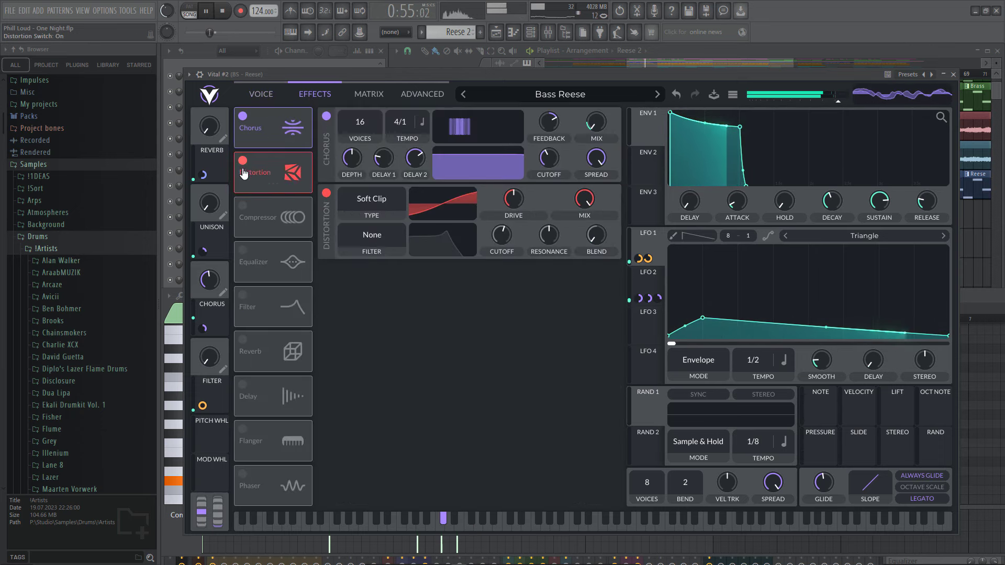
{"action": "left_click", "coordinate": [243, 205]}
{"action": "left_click", "coordinate": [243, 250]}
{"action": "left_click", "coordinate": [243, 294]}
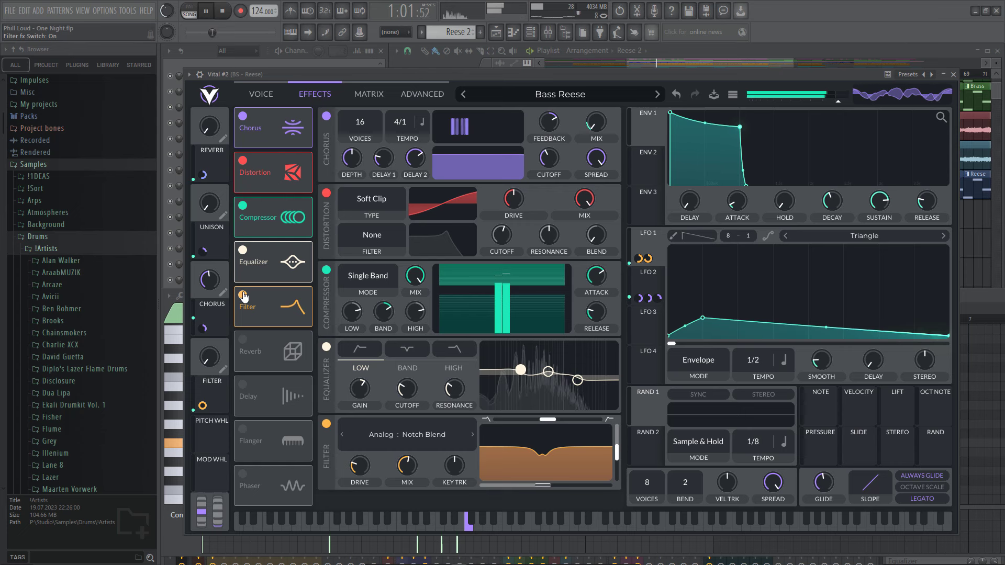
{"action": "key", "text": "Escape"}
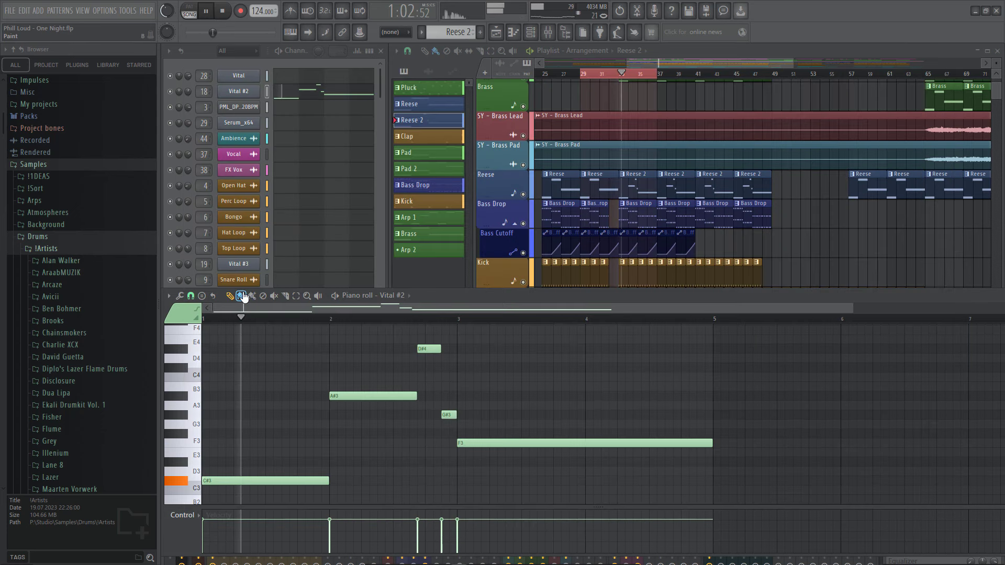
- Show the mixer, select the BS - Main Bass track and restart playback of the looped section
{"action": "left_click", "coordinate": [552, 38]}
{"action": "key", "text": "space"}
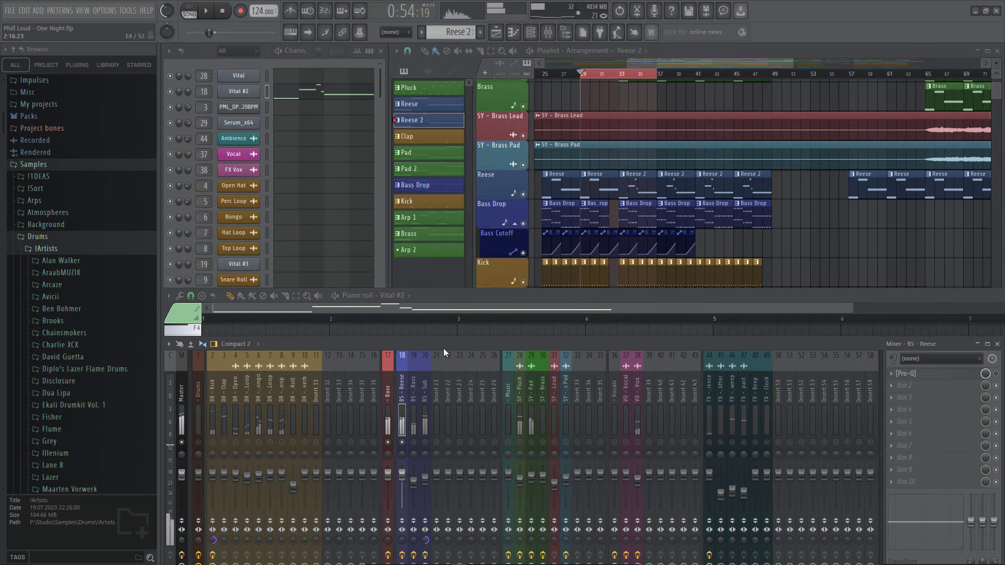
{"action": "left_click", "coordinate": [413, 382]}
{"action": "key", "text": "space"}
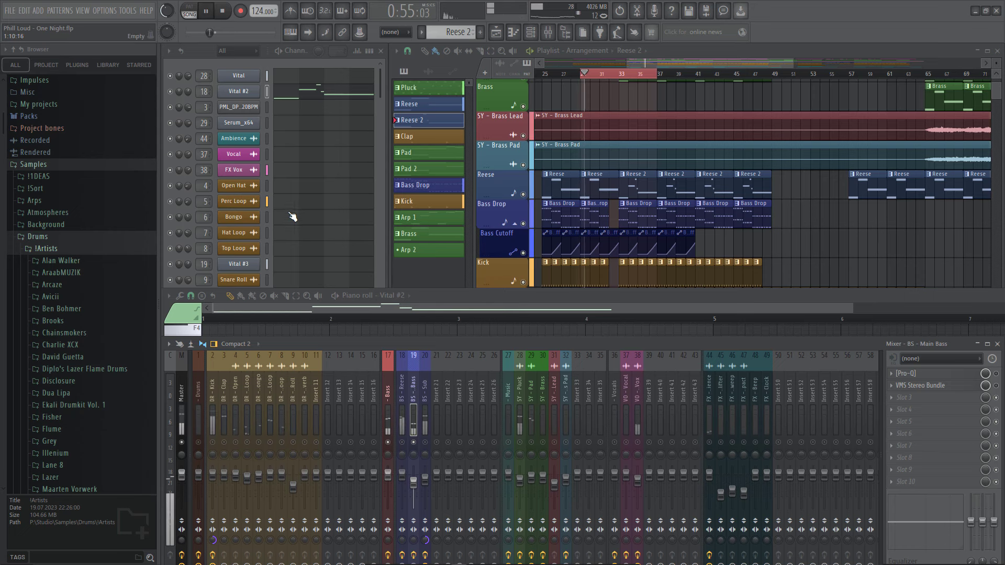
- Turn on Compressor, Equalizer and Distortion in the Vital #3 main bass synth
{"action": "left_click", "coordinate": [243, 266]}
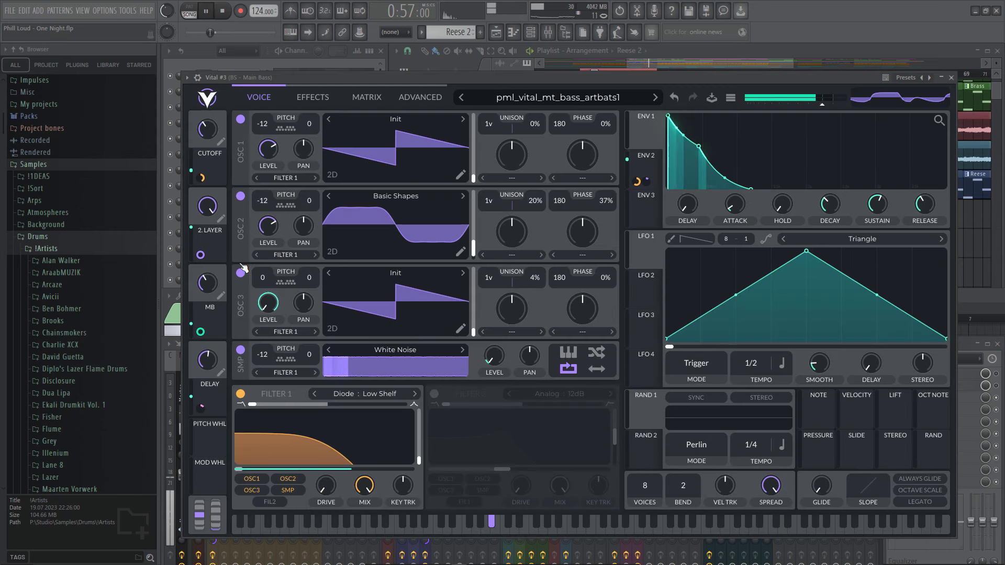
{"action": "left_click", "coordinate": [312, 97]}
{"action": "left_click", "coordinate": [240, 120]}
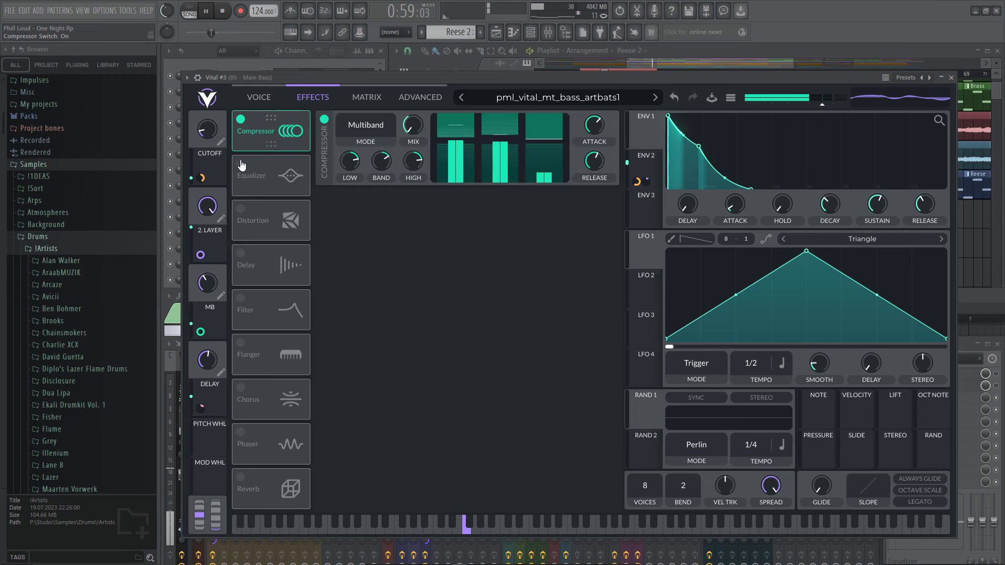
{"action": "left_click", "coordinate": [241, 164]}
{"action": "left_click", "coordinate": [240, 209]}
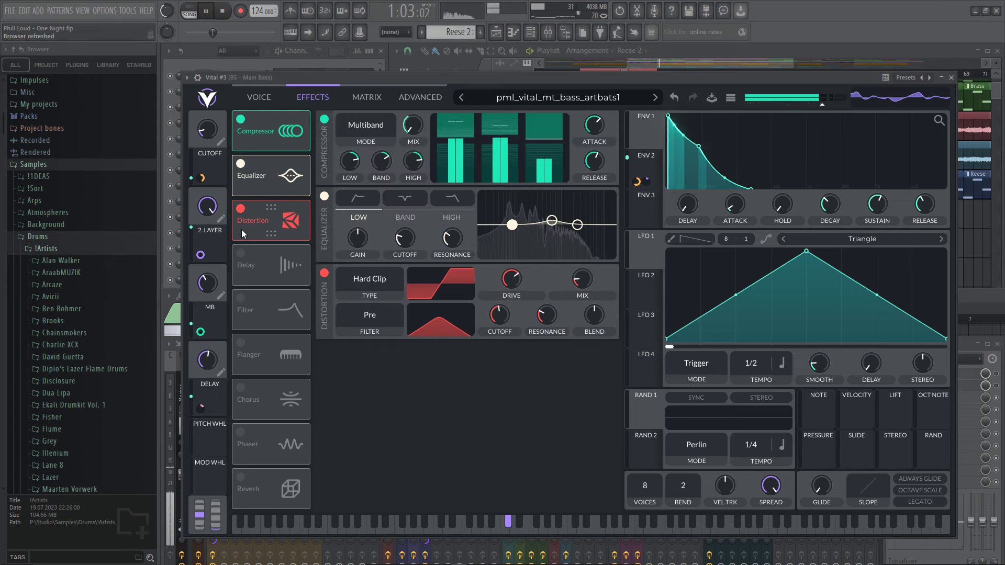
{"action": "key", "text": "Escape"}
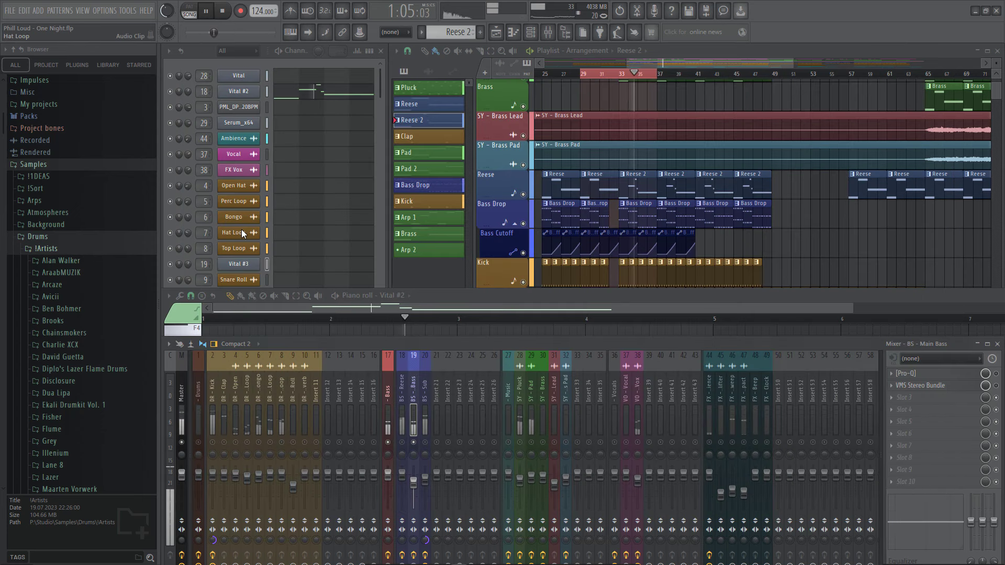
- Open the Pro-Q on the BS - Main Bass track, switch it on and close its window
{"action": "left_click", "coordinate": [949, 374]}
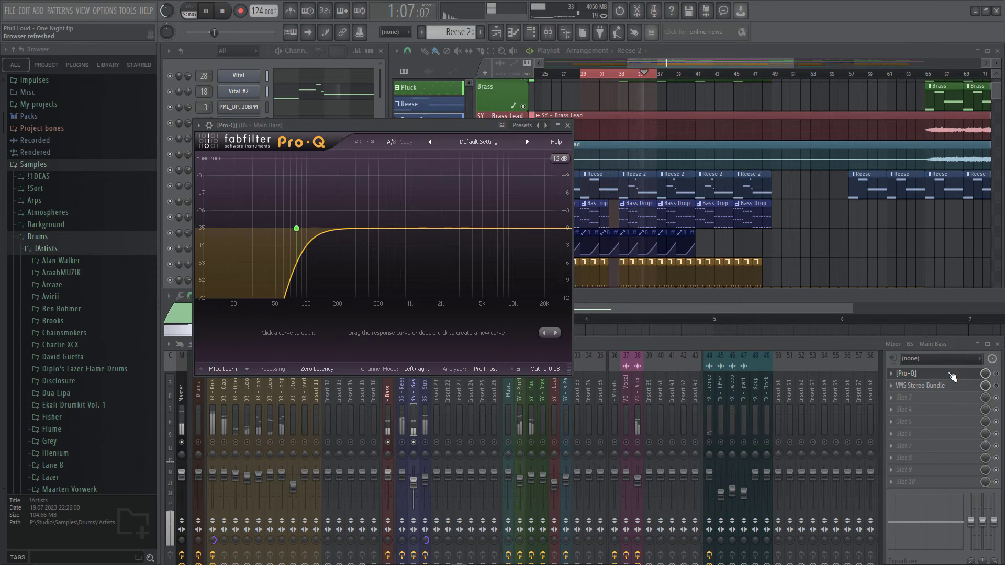
{"action": "left_click", "coordinate": [996, 373]}
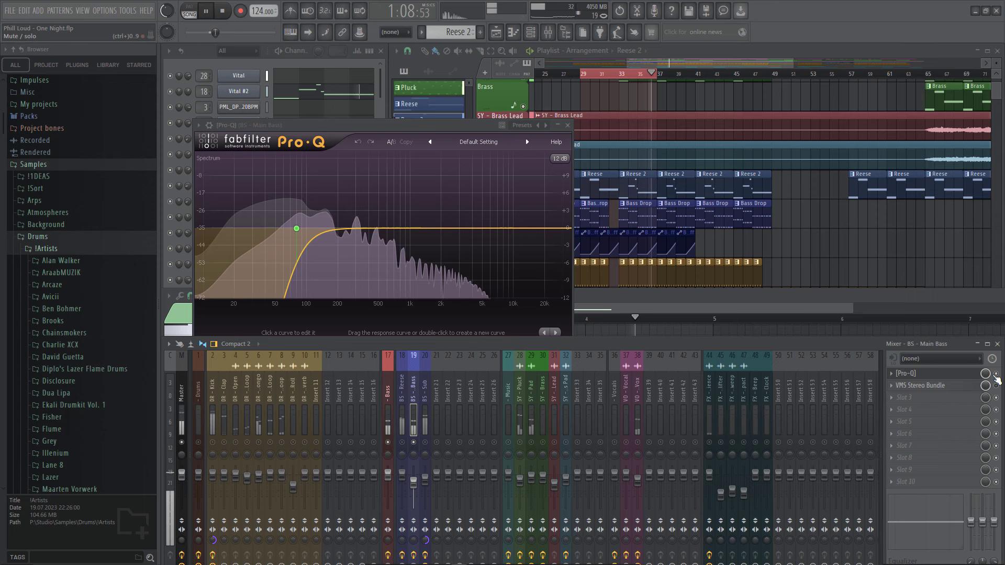
{"action": "left_click", "coordinate": [966, 375]}
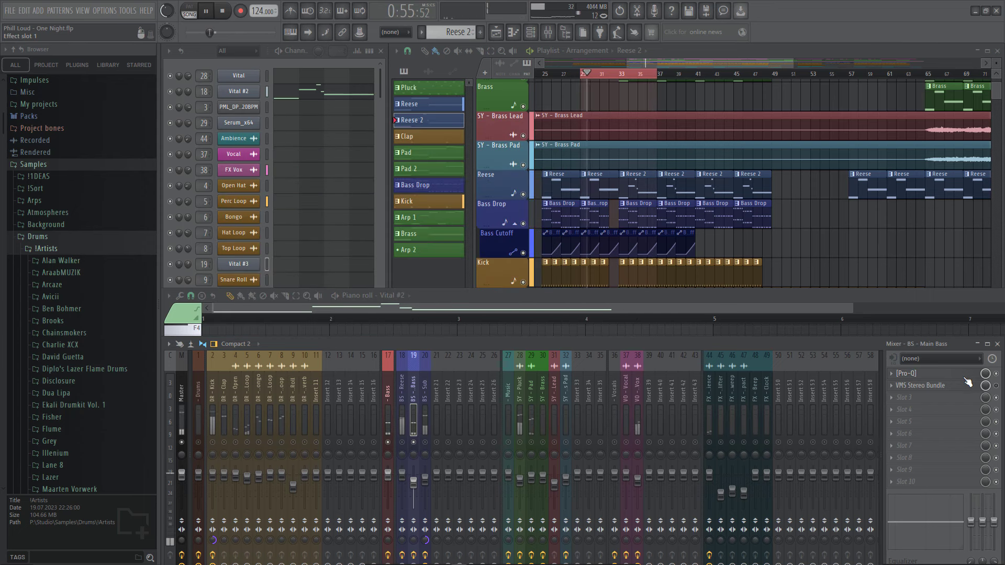
- Switch on VMS Stereo Bundle on the BS - Main Bass track, listen to it in playback, and stop and close it
{"action": "left_click", "coordinate": [966, 386]}
{"action": "left_click", "coordinate": [994, 387]}
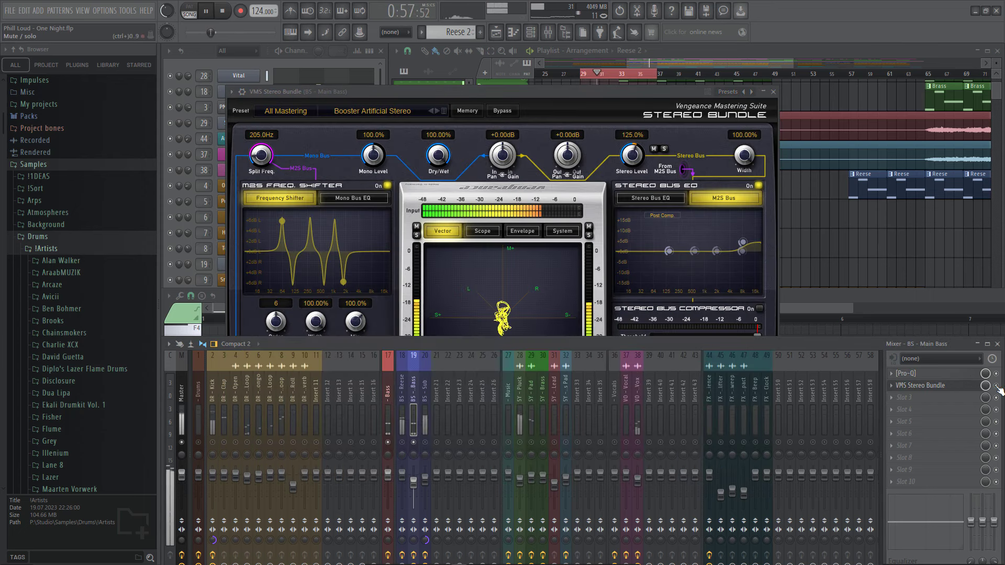
{"action": "left_click", "coordinate": [636, 94]}
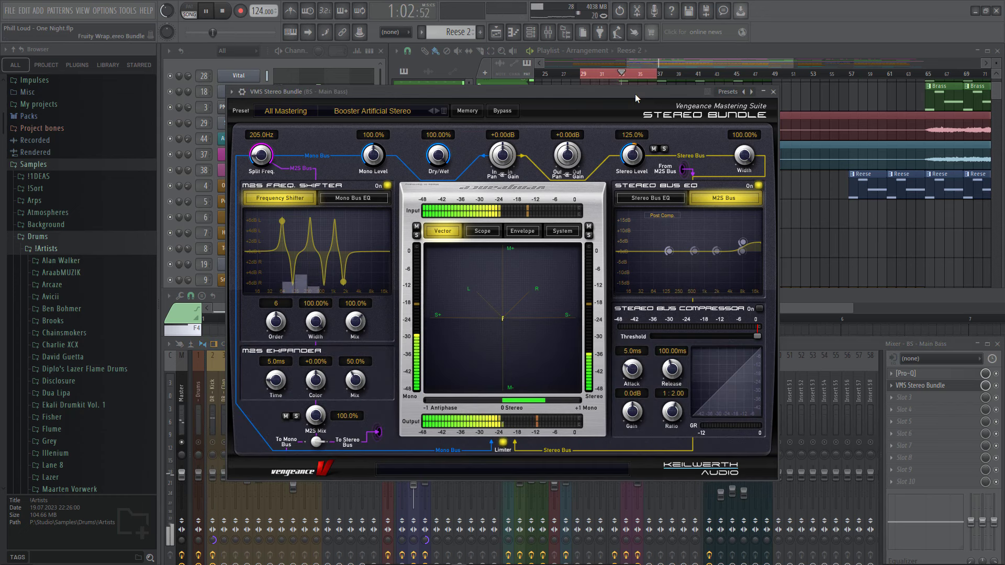
{"action": "key", "text": "space"}
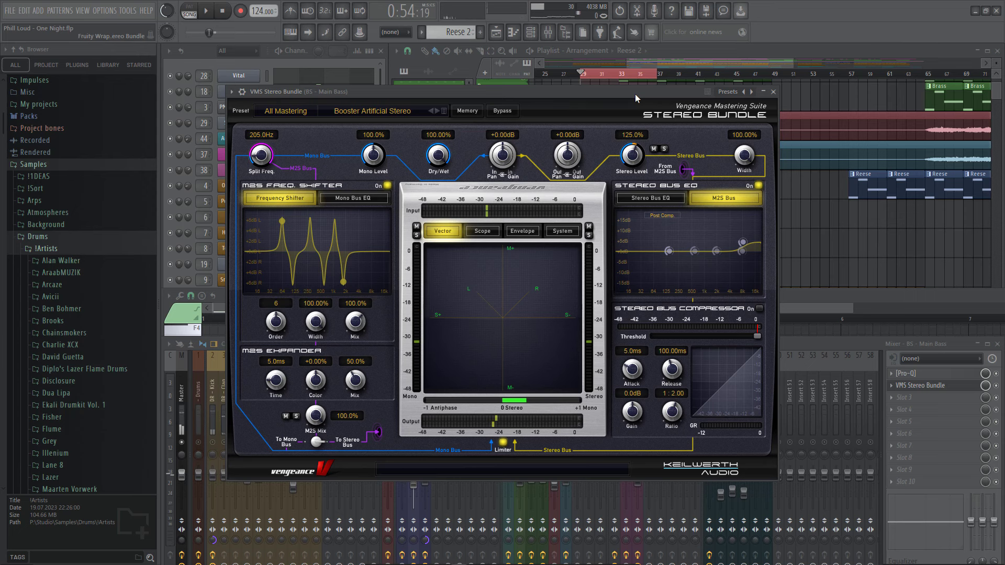
{"action": "key", "text": "Escape"}
- Select the BS - Sub mixer track, start playback and open its Serum_x64 #2 synth
{"action": "left_click", "coordinate": [422, 385]}
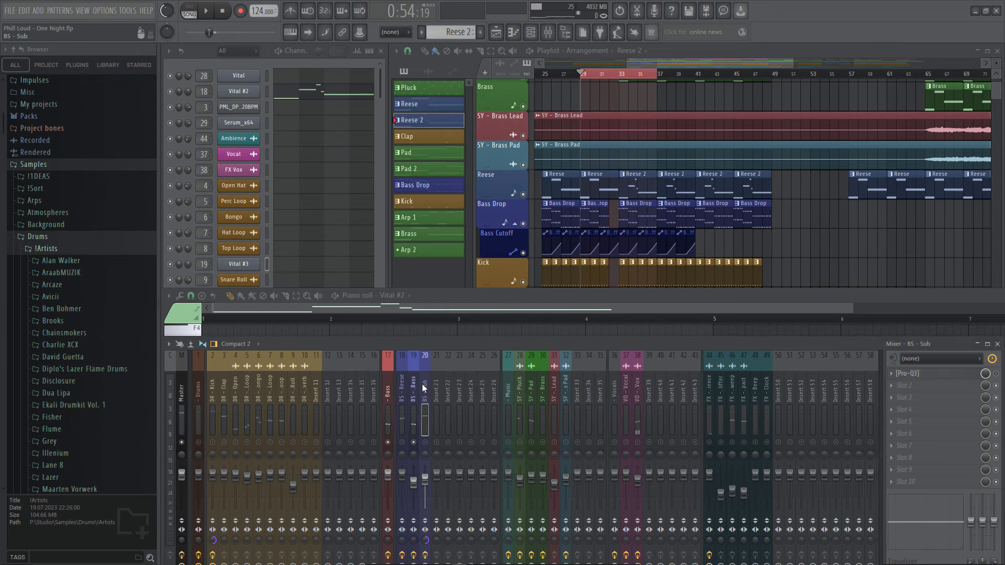
{"action": "key", "text": "space"}
{"action": "scroll", "coordinate": [327, 210], "scroll_direction": "down", "scroll_amount": 1}
{"action": "scroll", "coordinate": [327, 210], "scroll_direction": "down", "scroll_amount": 10}
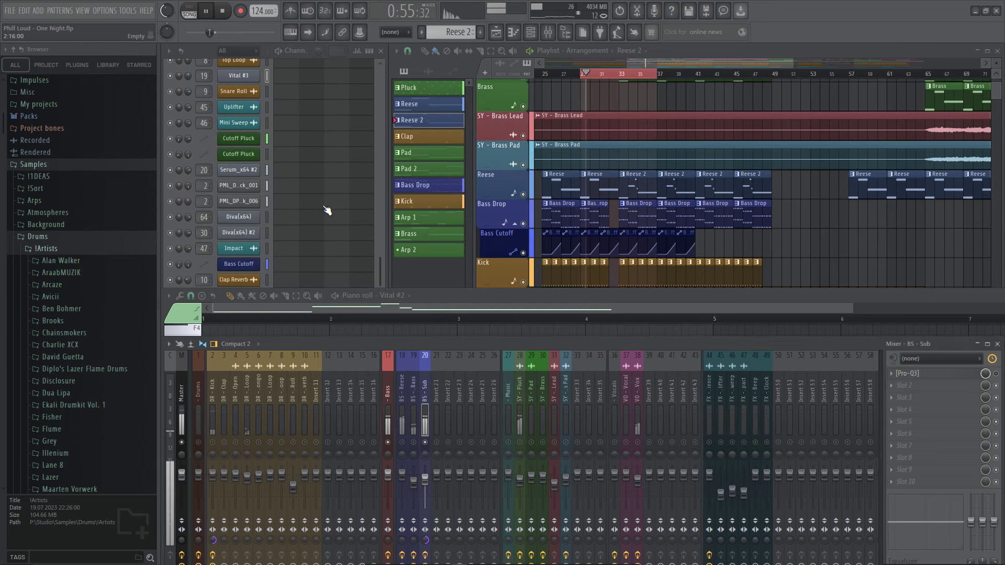
{"action": "left_click", "coordinate": [237, 172]}
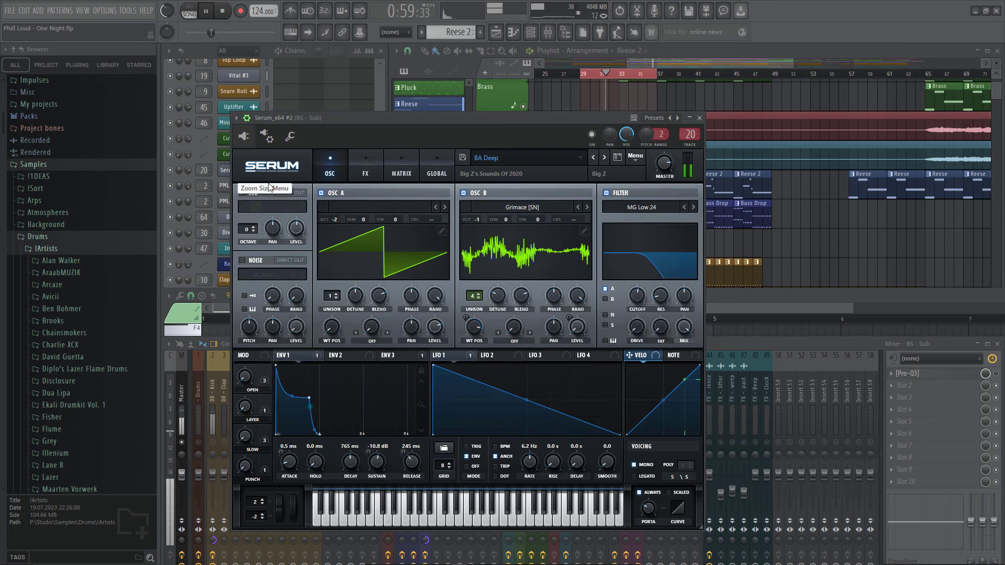
- Inspect the Pro-Q 3 curve on the BS - Sub track during playback, and stop and close both plugin windows
{"action": "left_click", "coordinate": [967, 376]}
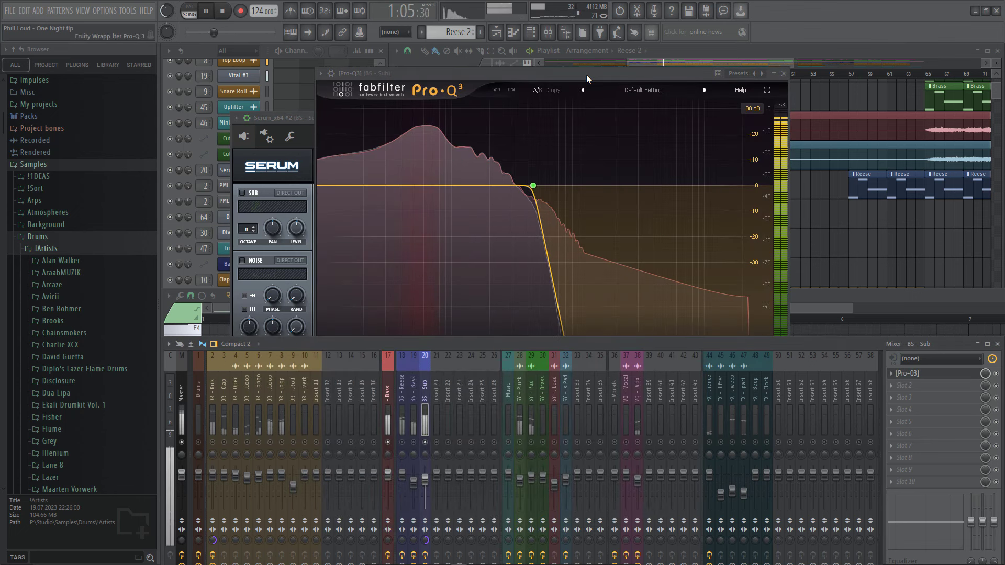
{"action": "left_click", "coordinate": [587, 75]}
{"action": "key", "text": "space"}
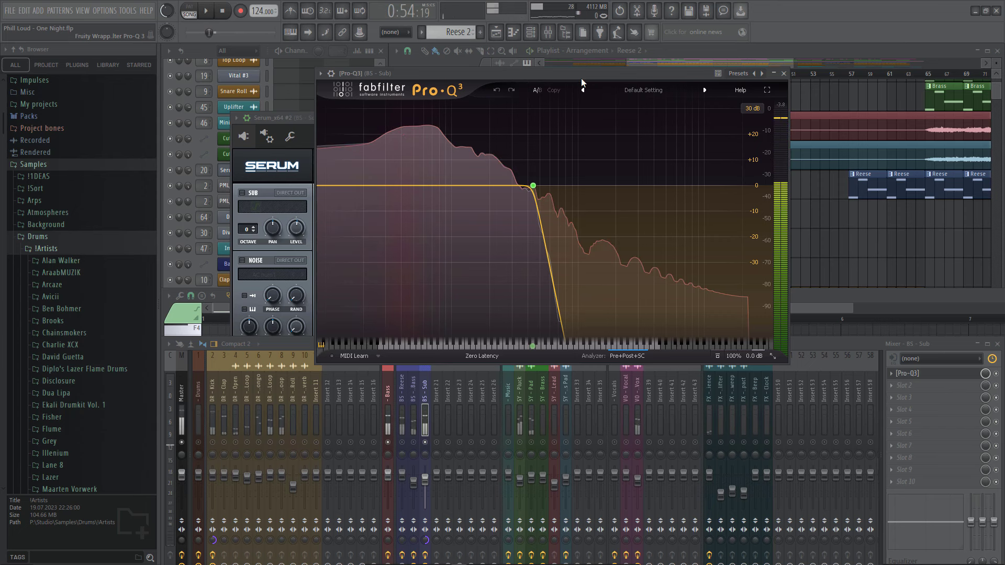
{"action": "key", "text": "Escape"}
{"action": "key", "text": "Escape"}
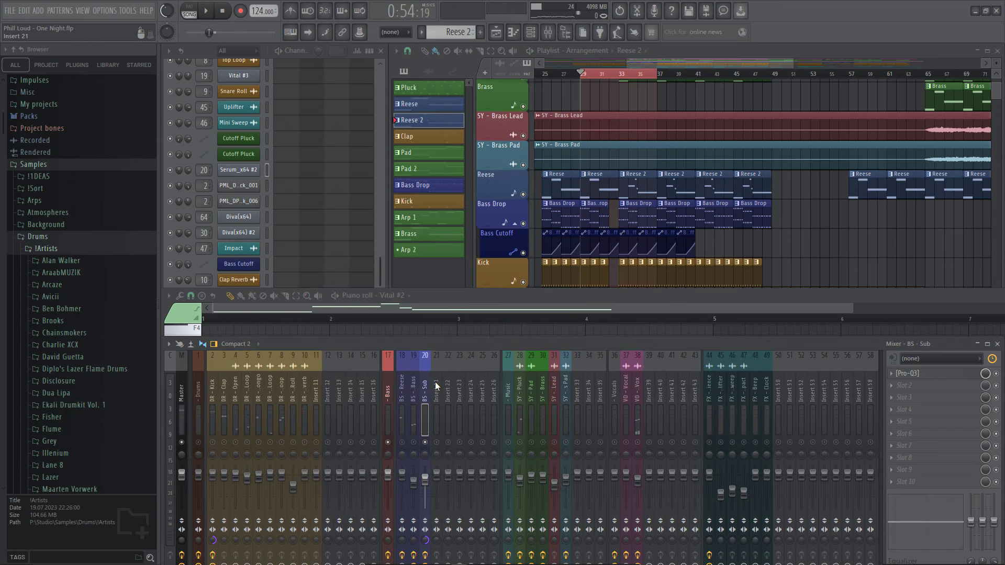
- Play the Bass bus and its three BS tracks together, switch on the bus's VolumeShaper 4 and FabFilter Pro-L 2, and stop playback
{"action": "left_click_drag", "start_coordinate": [427, 385], "coordinate": [387, 382]}
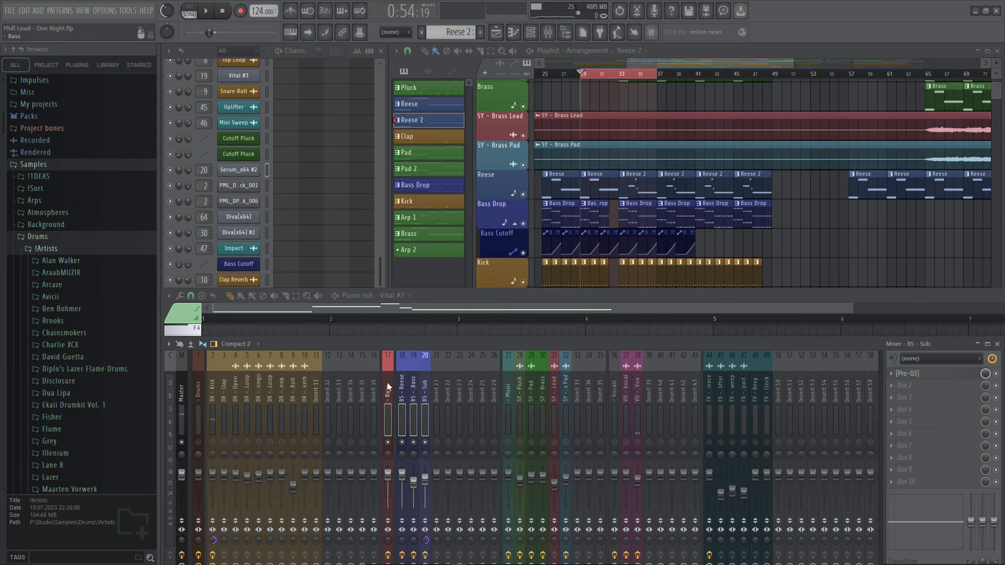
{"action": "key", "text": "space"}
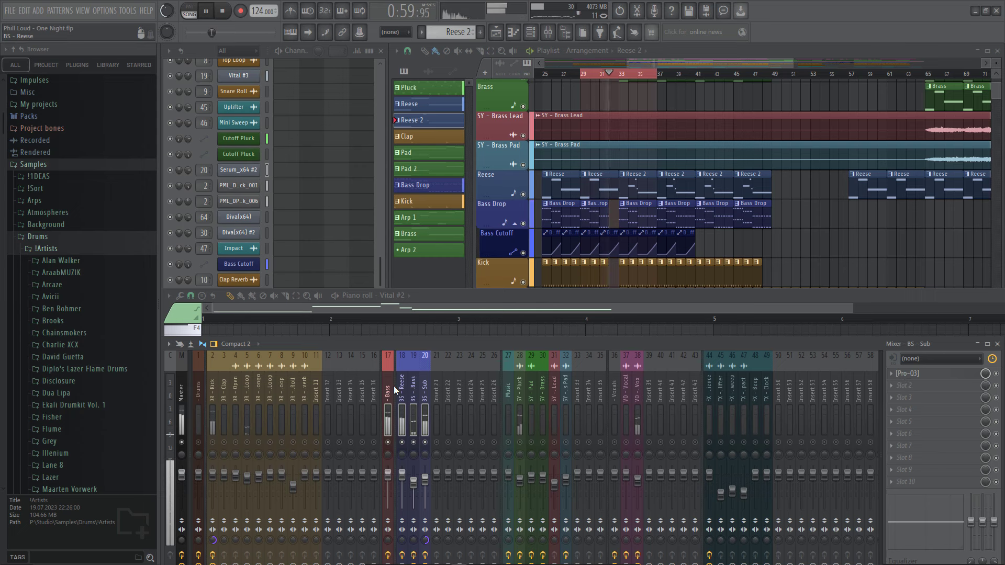
{"action": "left_click", "coordinate": [394, 386]}
{"action": "left_click", "coordinate": [960, 374]}
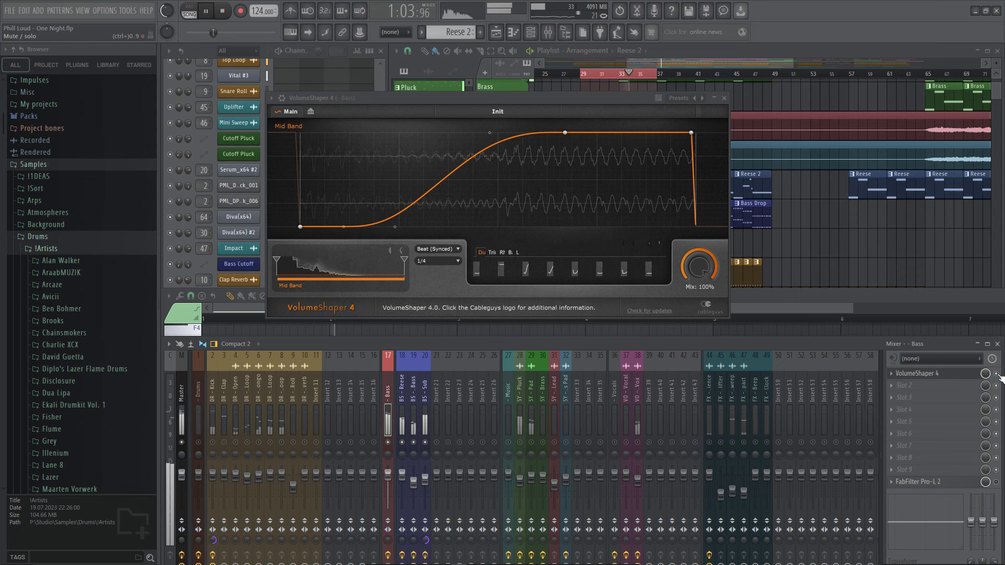
{"action": "left_click", "coordinate": [963, 374]}
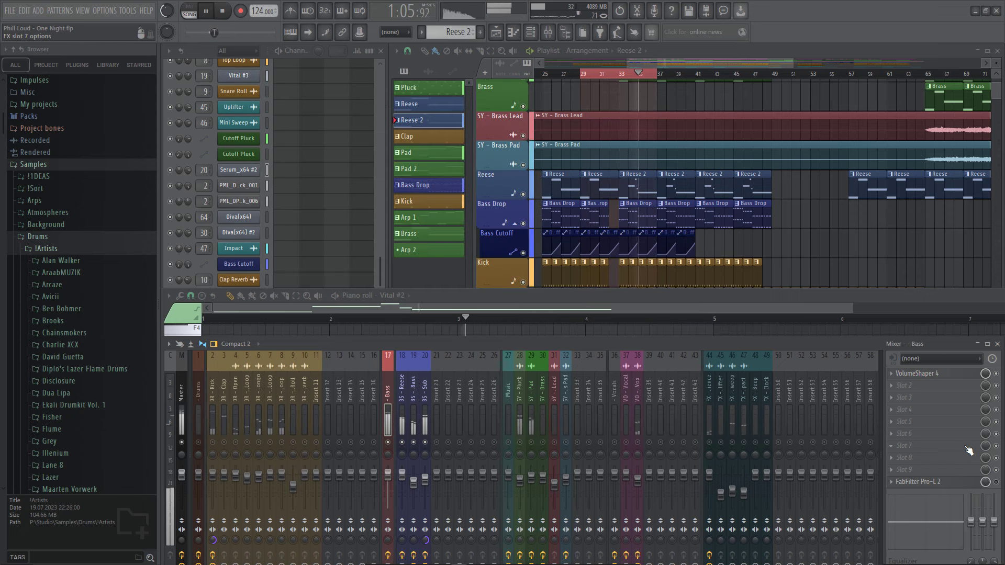
{"action": "left_click", "coordinate": [966, 484]}
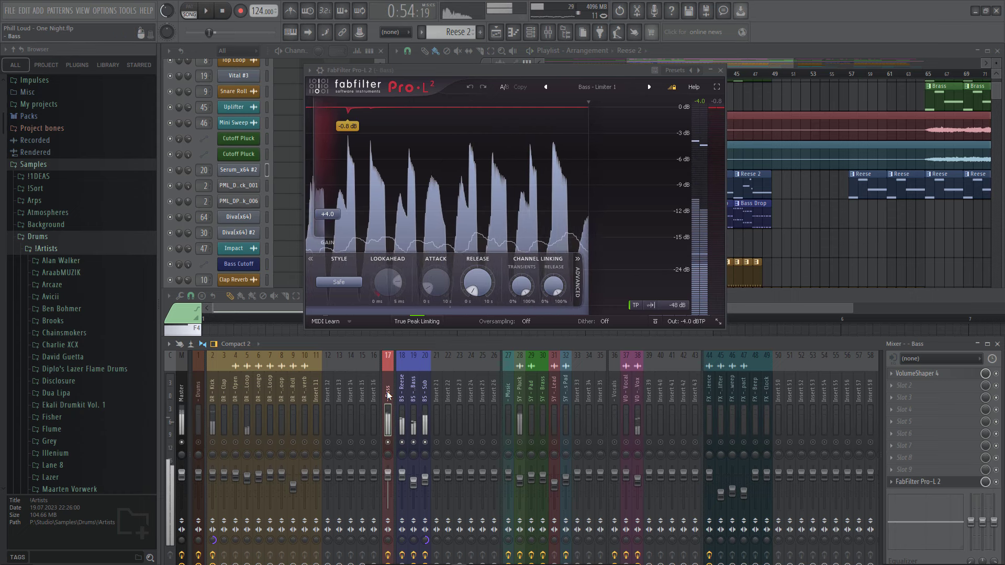
{"action": "key", "text": "space"}
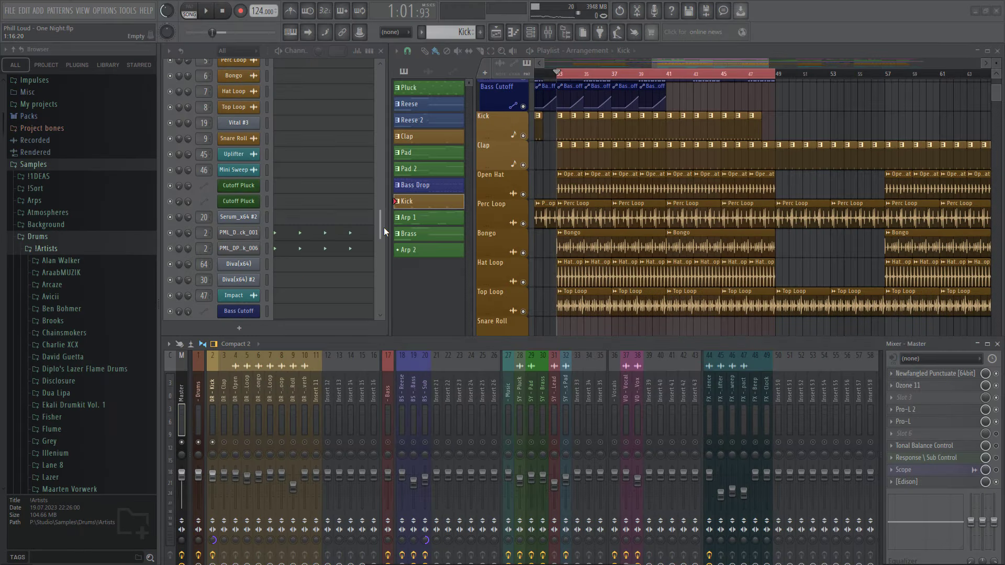
- Start playback and inspect the Deep Kick 001 and Top Kick 006 samples in their sampler windows, closing each one
{"action": "key", "text": "space"}
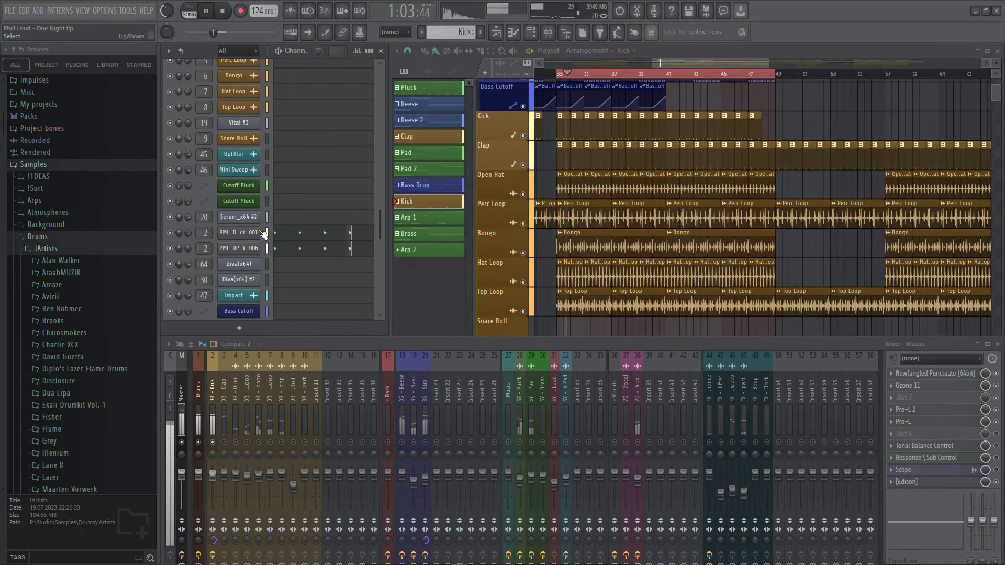
{"action": "left_click", "coordinate": [249, 237]}
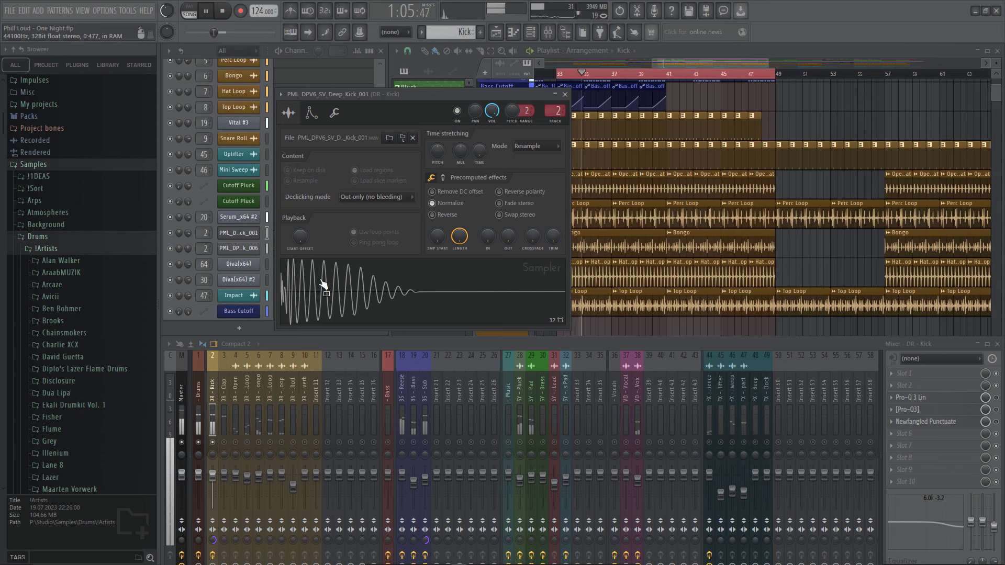
{"action": "key", "text": "Escape"}
{"action": "left_click", "coordinate": [250, 250]}
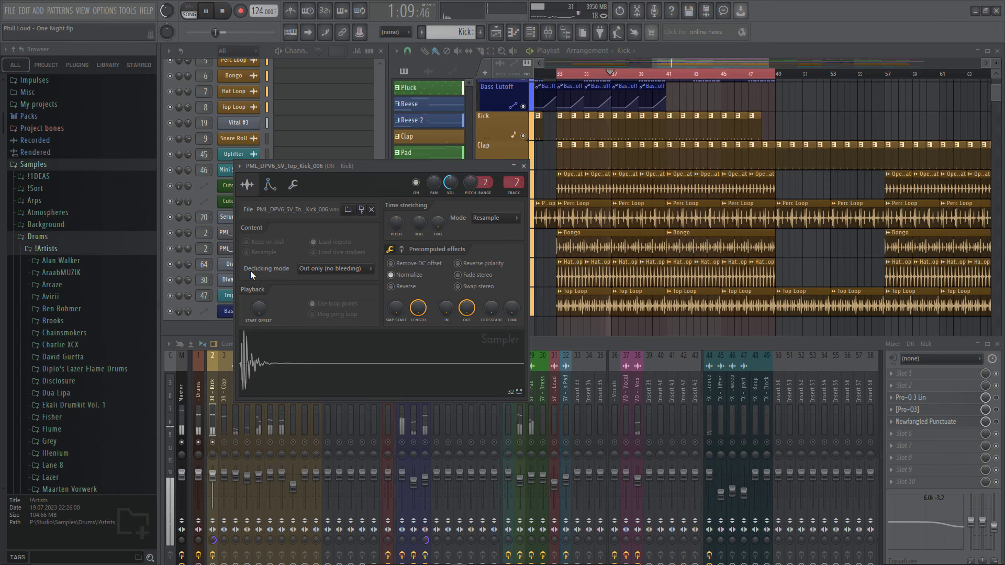
{"action": "key", "text": "Escape"}
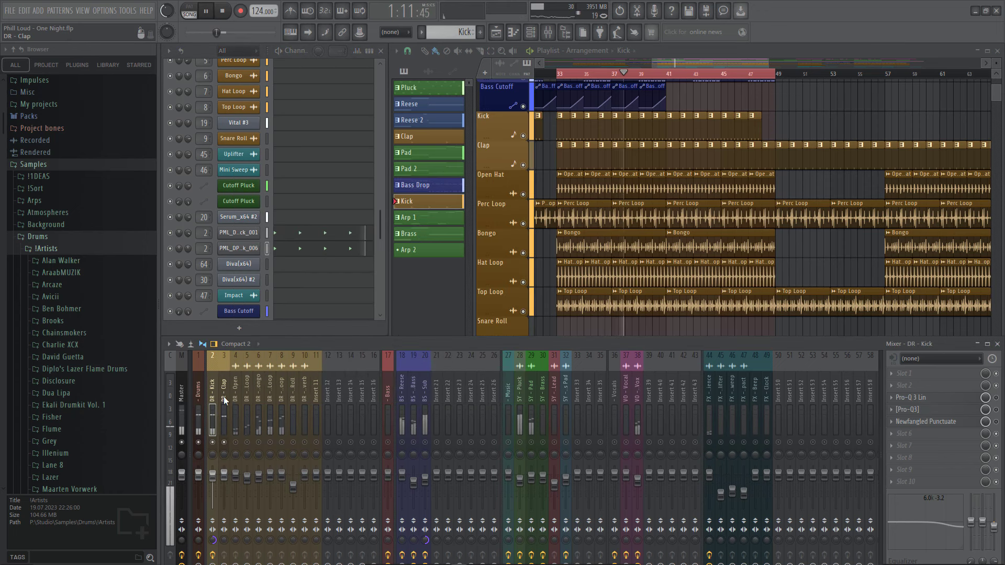
- Inspect the clap sample on channel 3 in its sampler window during playback and close it
{"action": "scroll", "coordinate": [315, 191], "scroll_direction": "up", "scroll_amount": 3}
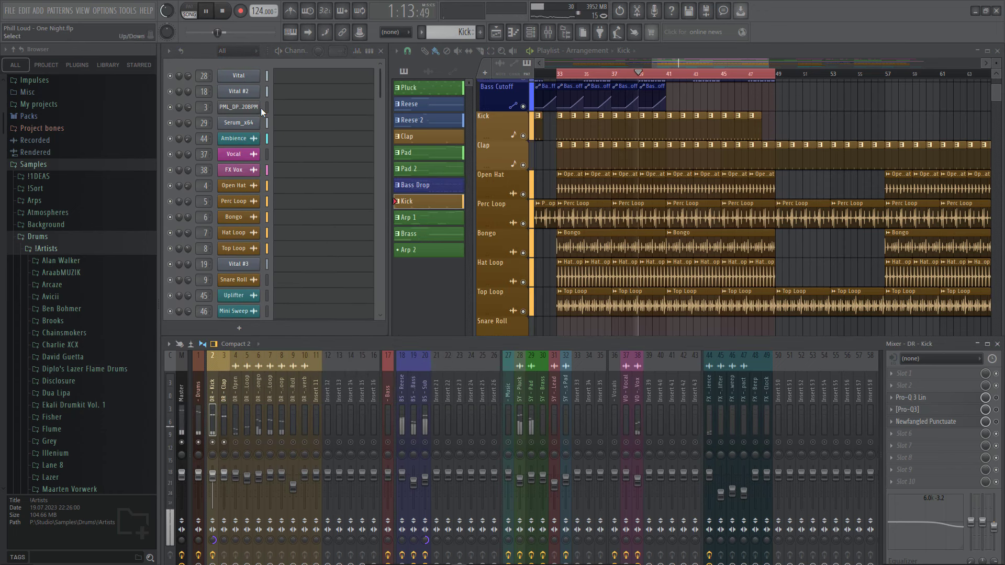
{"action": "left_click", "coordinate": [245, 106]}
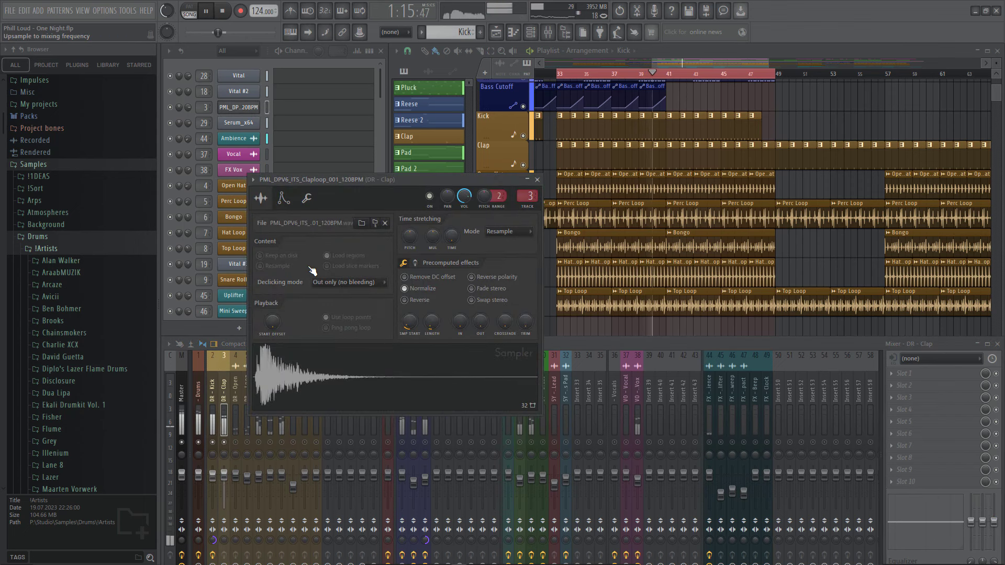
{"action": "key", "text": "Escape"}
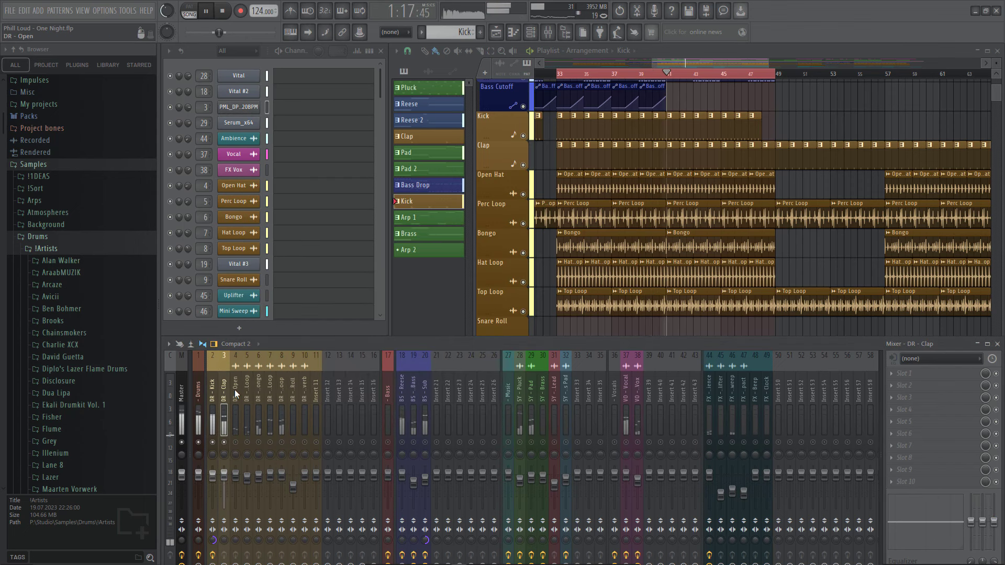
- Listen to the Open, Perc Loop, Bongo, Hat Loop and Top Loop drum tracks individually, and select all five together
{"action": "left_click", "coordinate": [235, 389]}
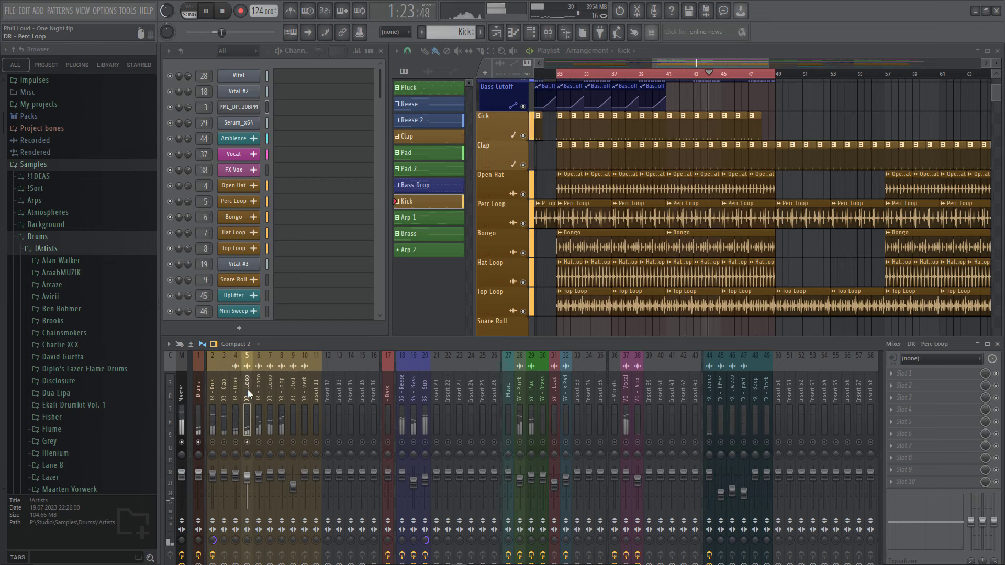
{"action": "left_click", "coordinate": [258, 388]}
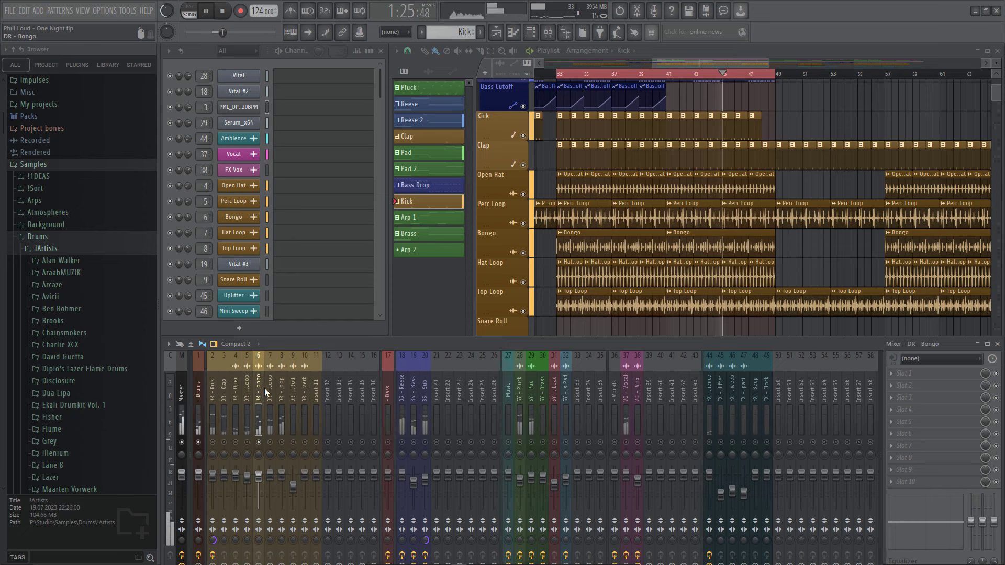
{"action": "left_click", "coordinate": [269, 387]}
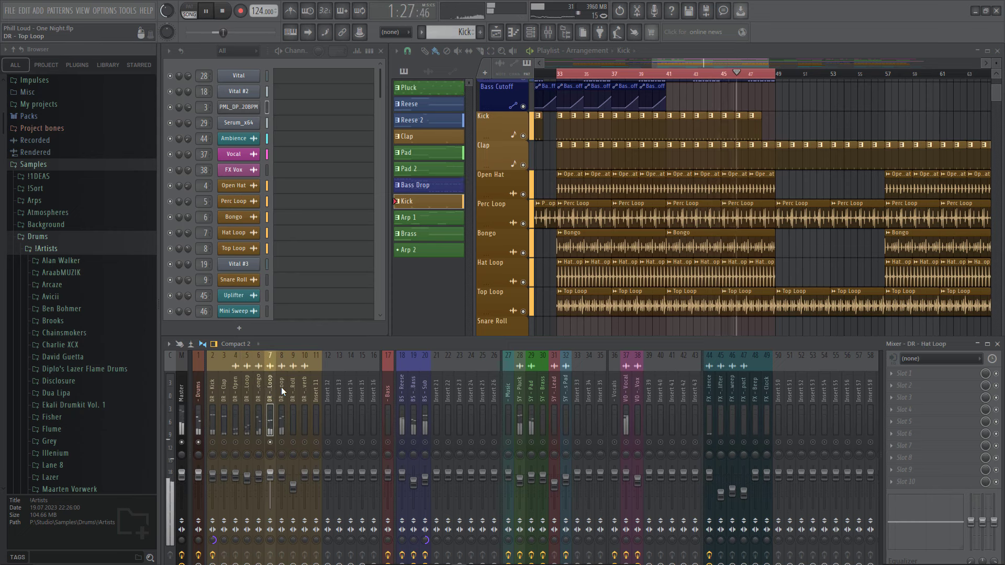
{"action": "left_click", "coordinate": [281, 387]}
{"action": "left_click", "coordinate": [237, 384], "text": "shift"}
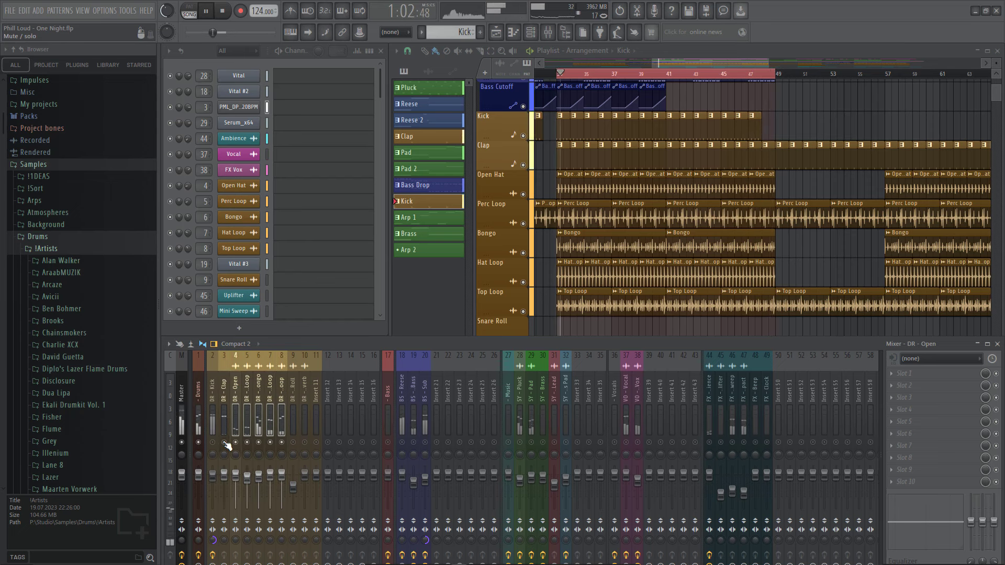
- Switch on Pro-Q 3 Lin and Pro-Q3 on the DR - Kick mixer track, inspecting each equalizer curve during playback
{"action": "left_click", "coordinate": [214, 392]}
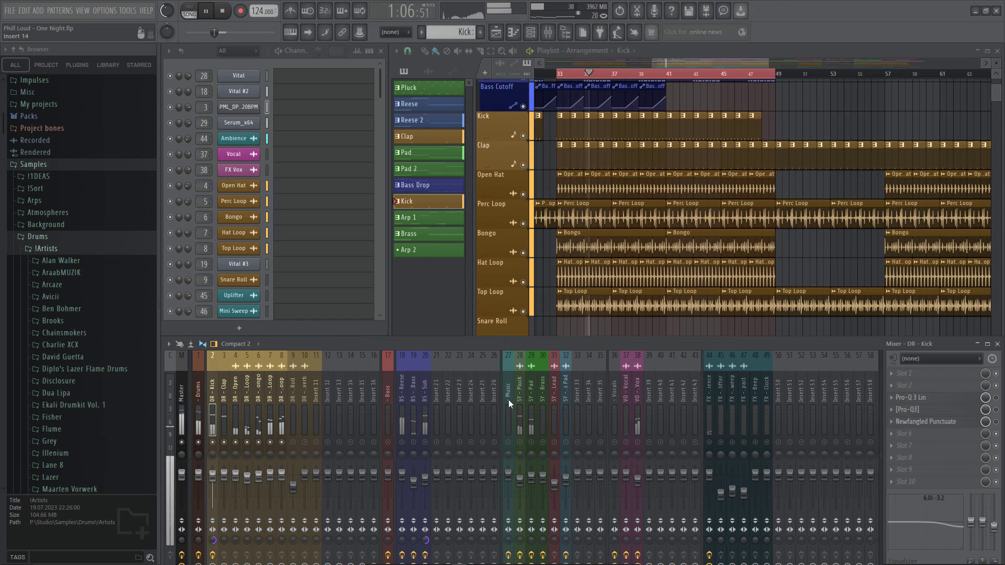
{"action": "left_click", "coordinate": [924, 397]}
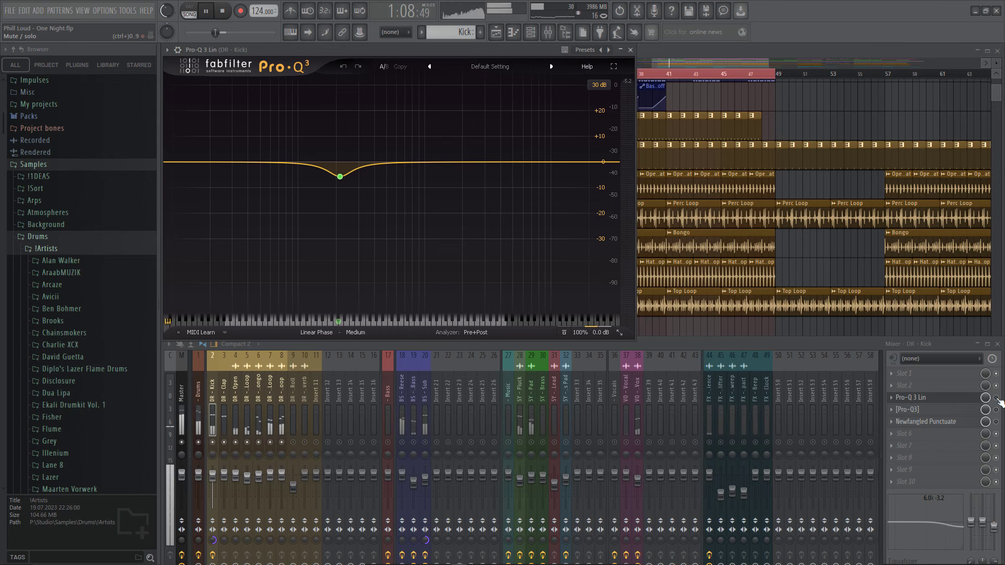
{"action": "left_click", "coordinate": [970, 399]}
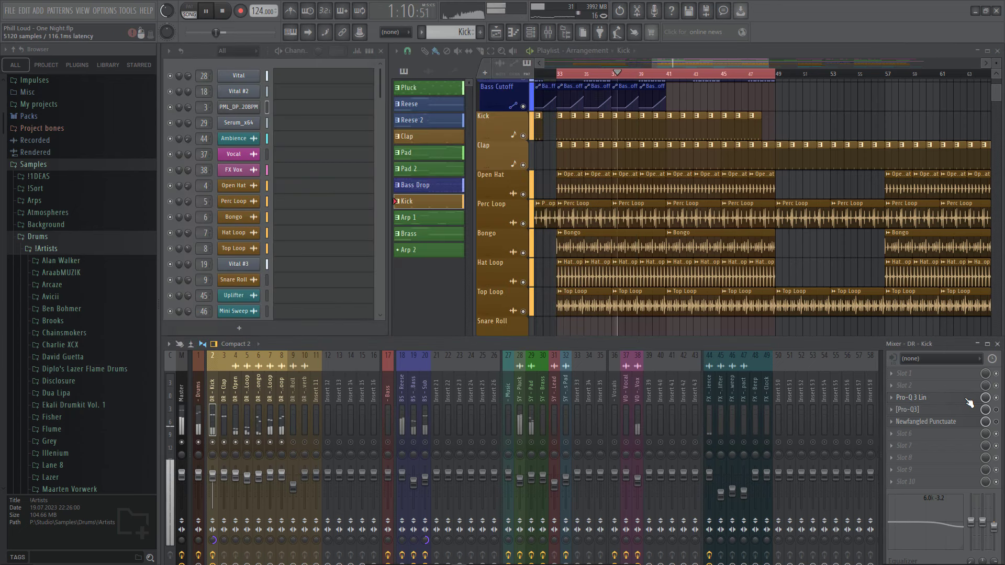
{"action": "left_click", "coordinate": [970, 401]}
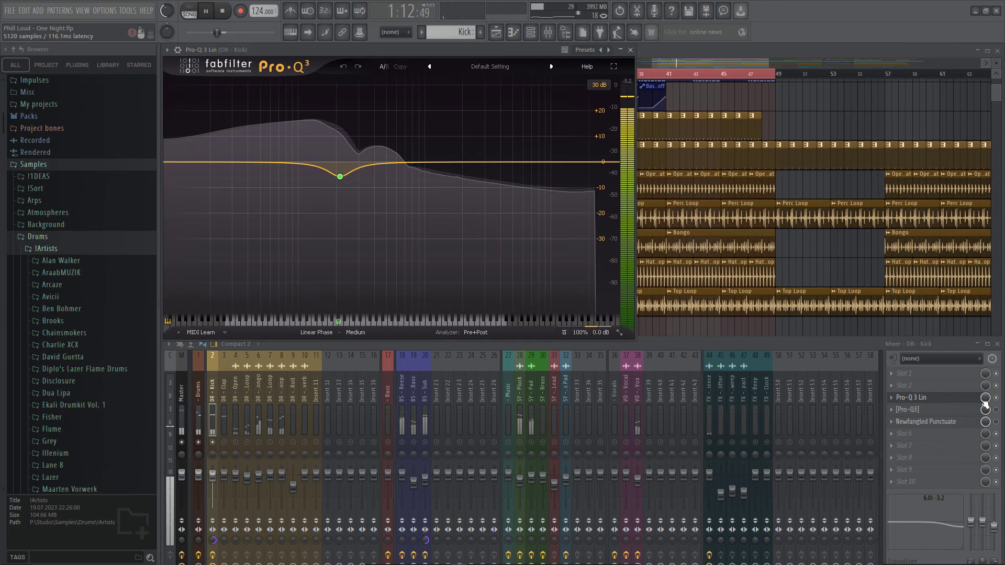
{"action": "left_click", "coordinate": [967, 411]}
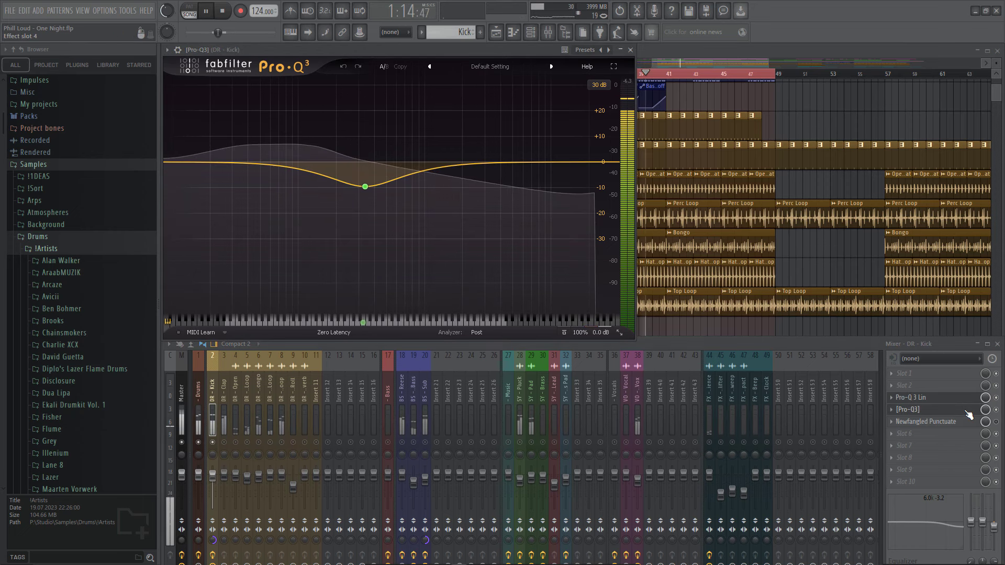
{"action": "left_click", "coordinate": [970, 412]}
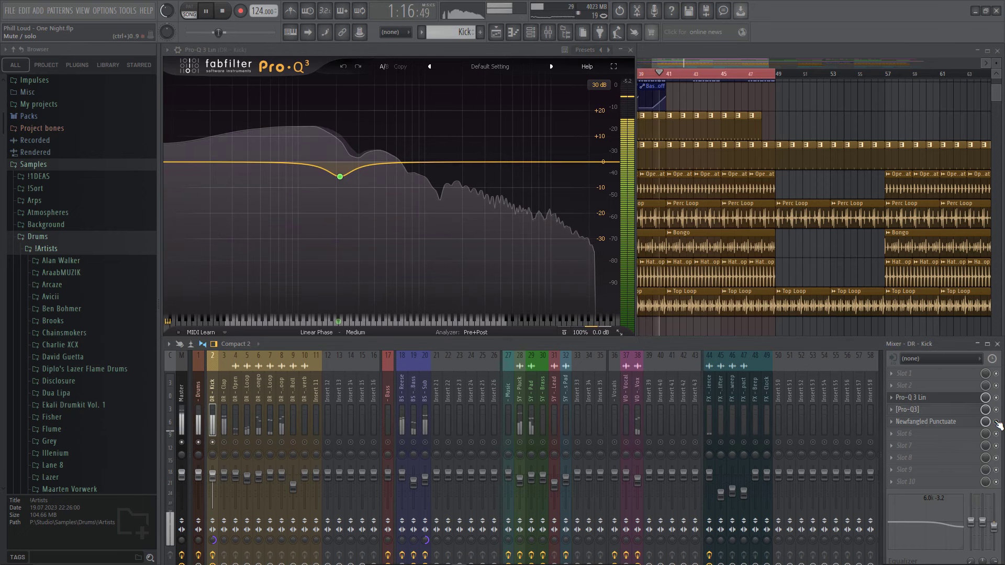
- Switch on Newfangled Punctuate on the DR - Kick track, view its transient display and close the open plugin windows
{"action": "left_click", "coordinate": [948, 422]}
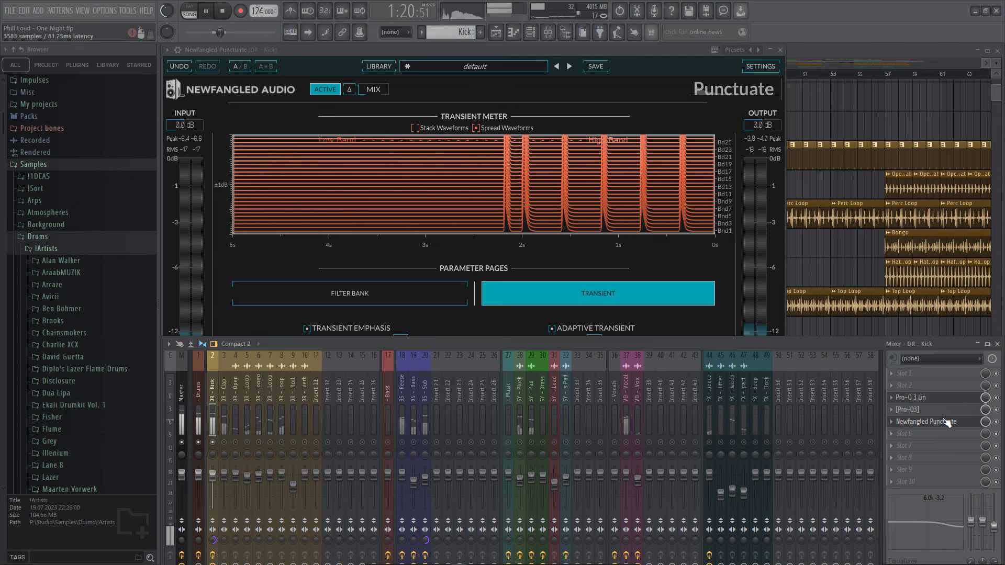
{"action": "left_click", "coordinate": [662, 49]}
{"action": "key", "text": "Escape"}
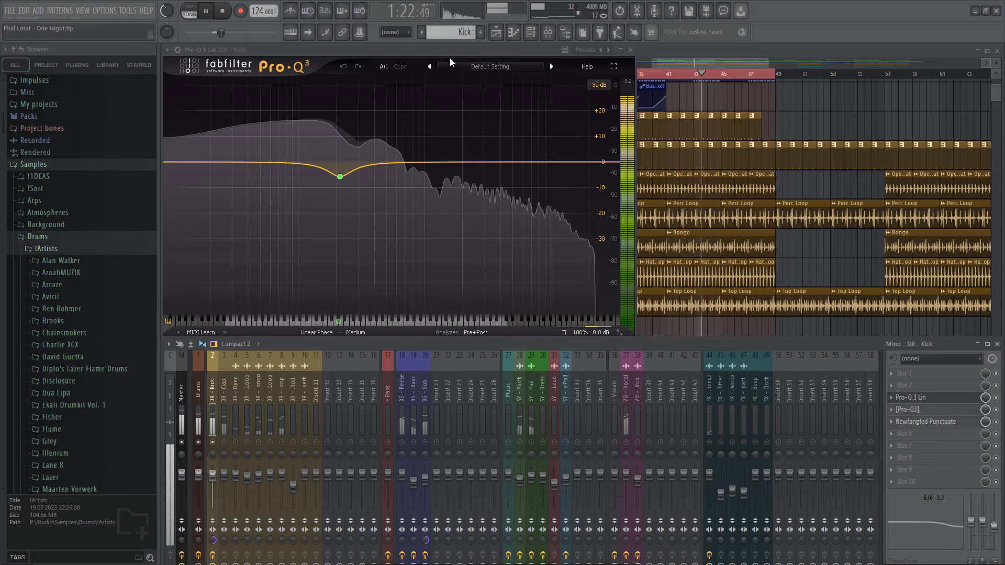
{"action": "key", "text": "Escape"}
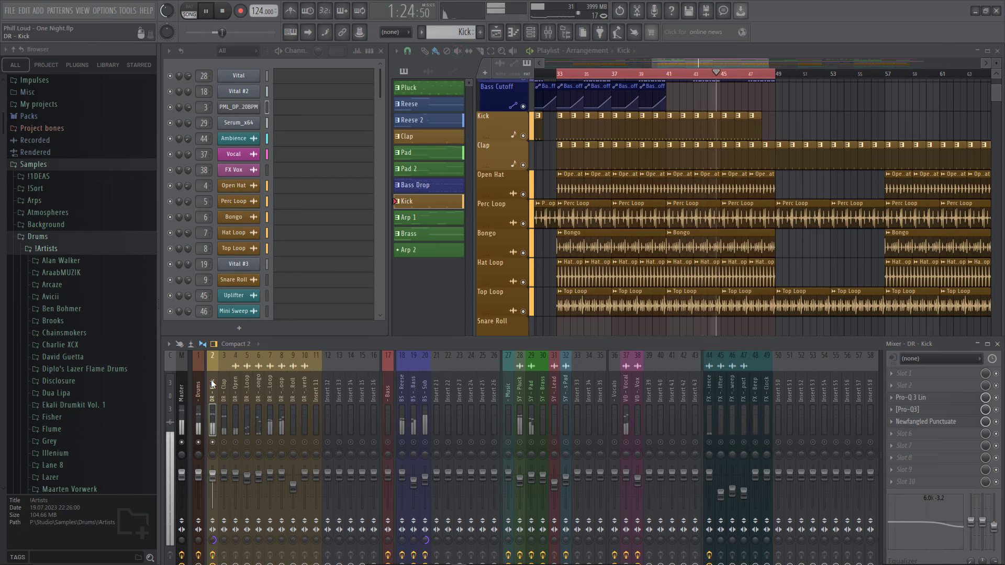
- Select the drum tracks from DR - Kick to DR - Top Loop, and switch on Pro-Q3 and Newfangled Saturate on the Drums bus
{"action": "left_click", "coordinate": [282, 381], "text": "shift"}
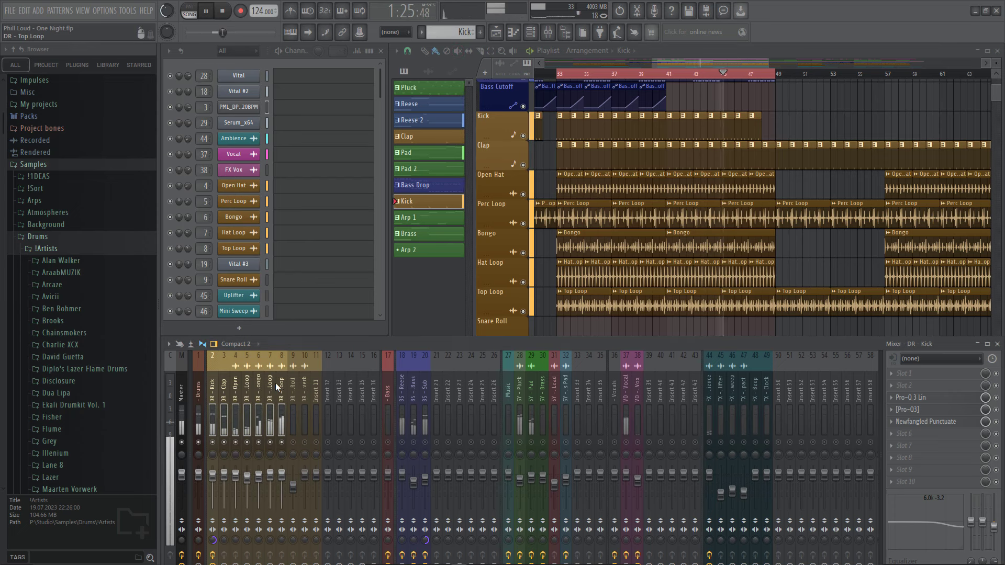
{"action": "left_click", "coordinate": [199, 381]}
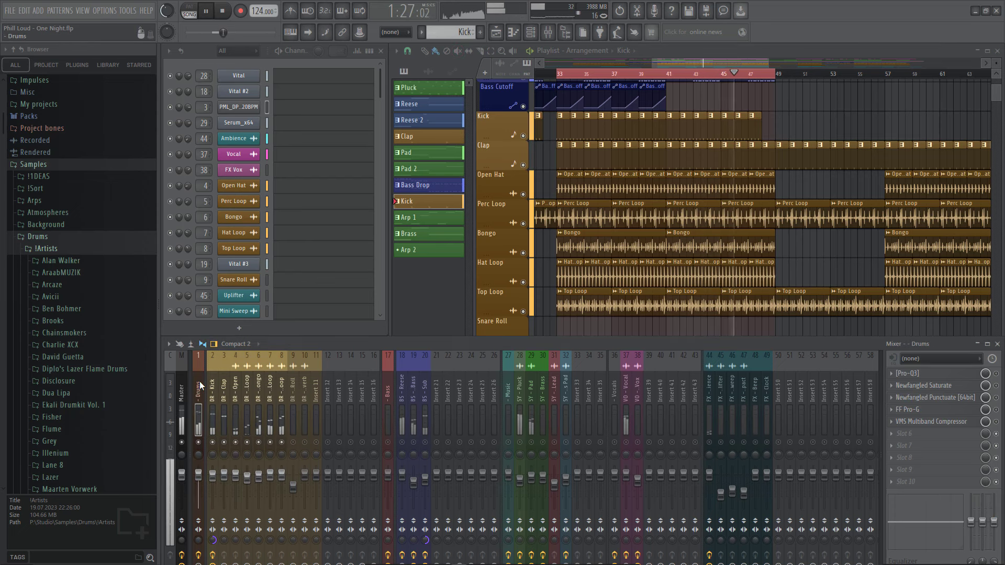
{"action": "left_click", "coordinate": [951, 374]}
{"action": "key", "text": "Escape"}
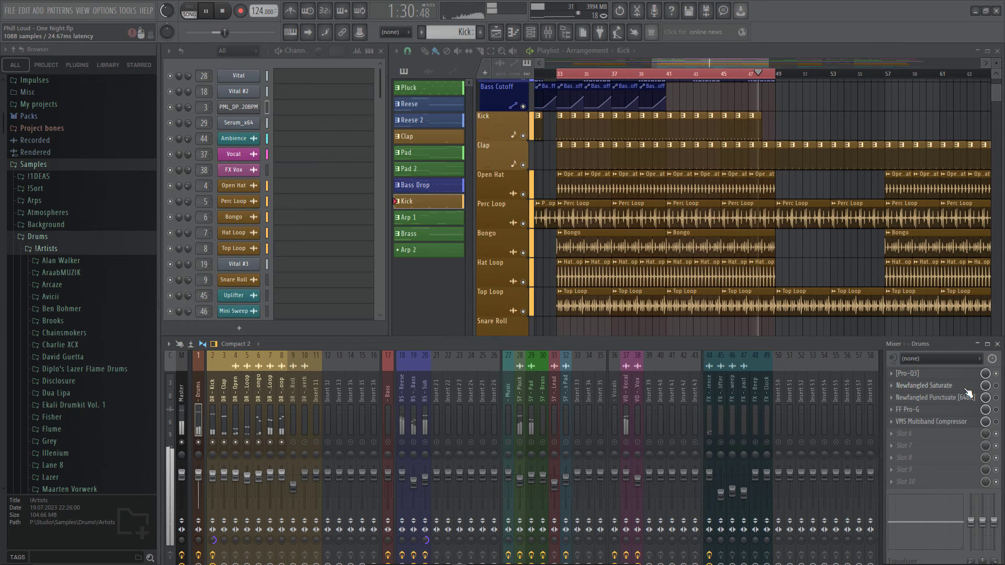
{"action": "left_click", "coordinate": [965, 388]}
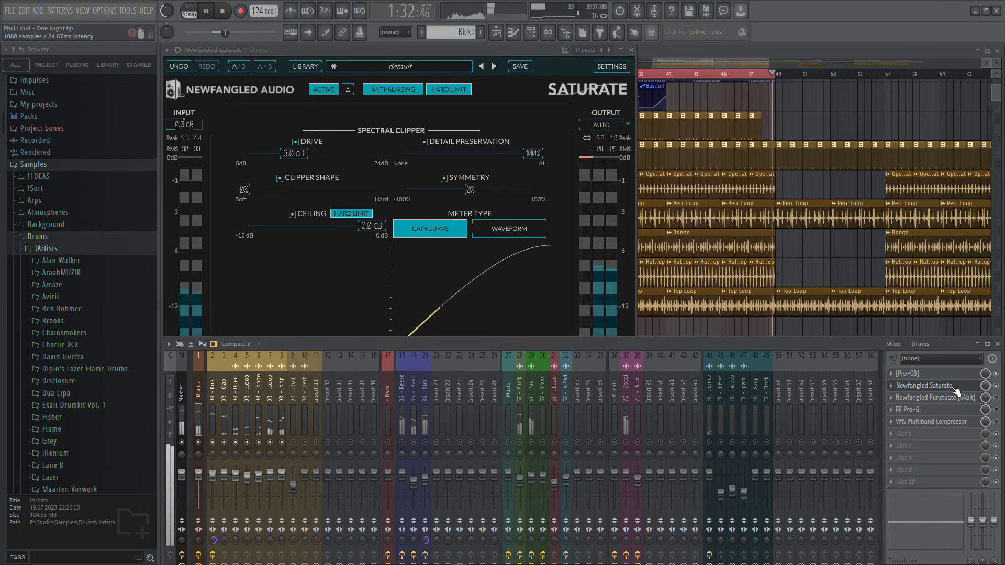
{"action": "left_click", "coordinate": [954, 388]}
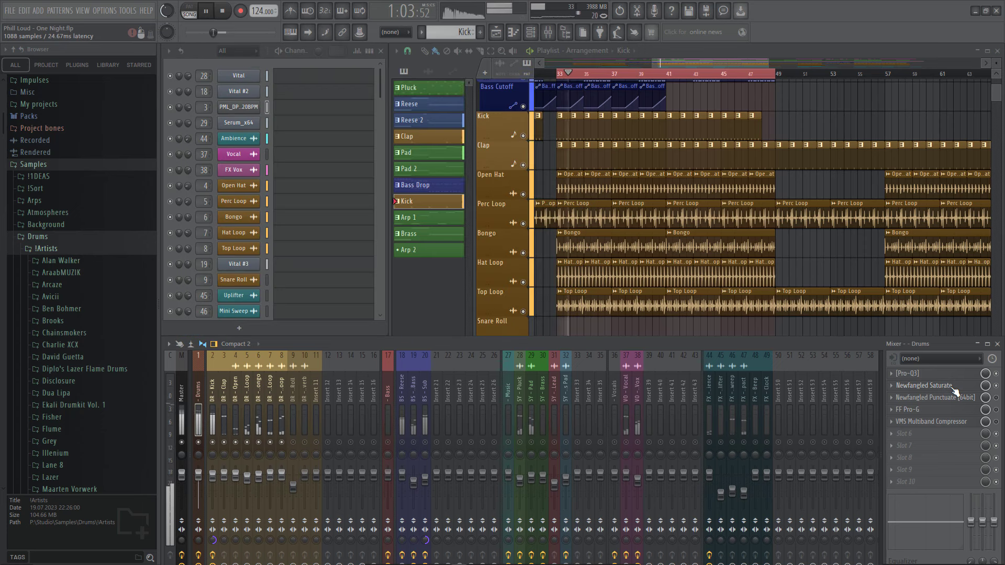
- Switch on Newfangled Punctuate [64bit] and FF Pro-G on the Drums bus, viewing each during playback and closing its window
{"action": "left_click", "coordinate": [964, 398]}
{"action": "left_click", "coordinate": [996, 398]}
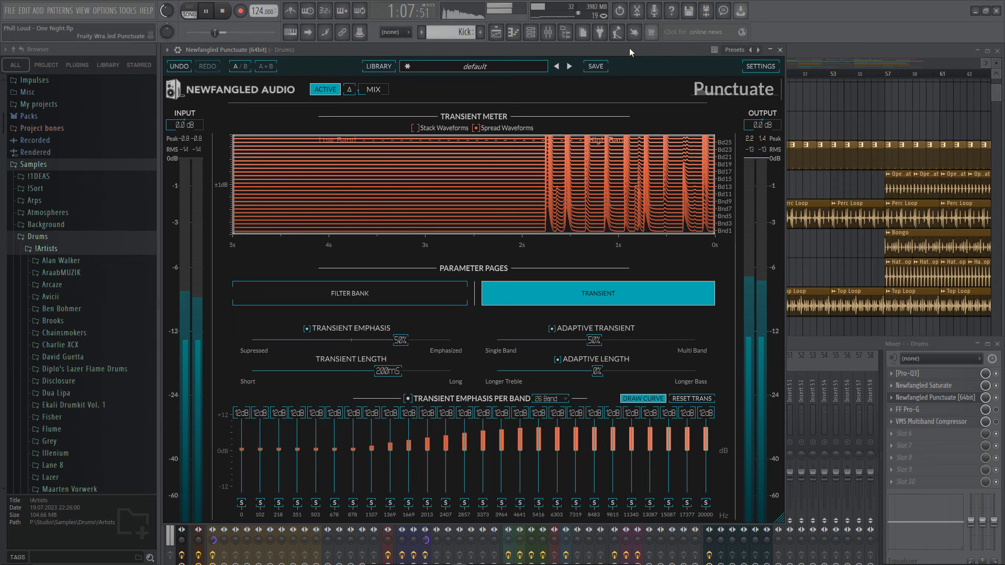
{"action": "left_click", "coordinate": [971, 419]}
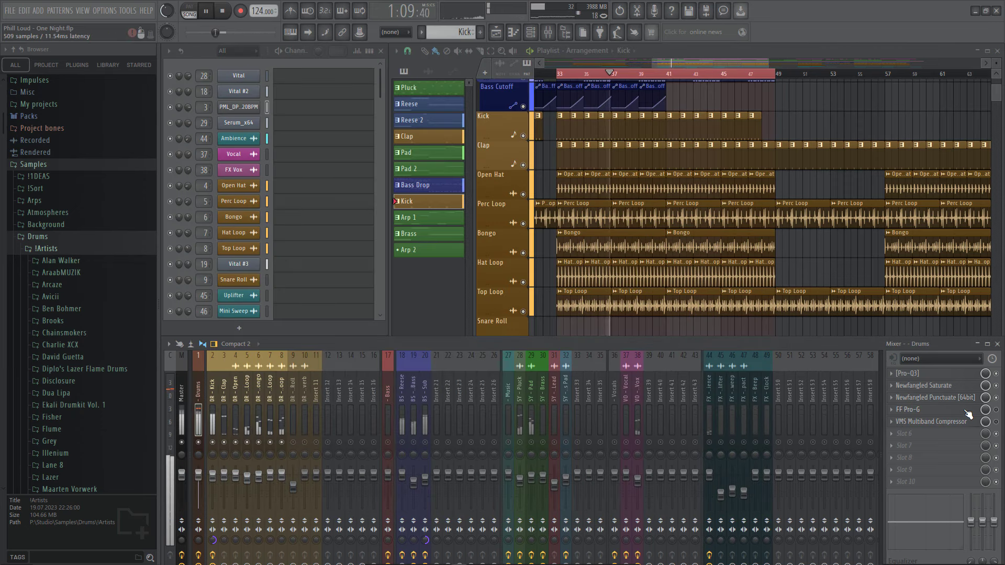
{"action": "left_click", "coordinate": [966, 410]}
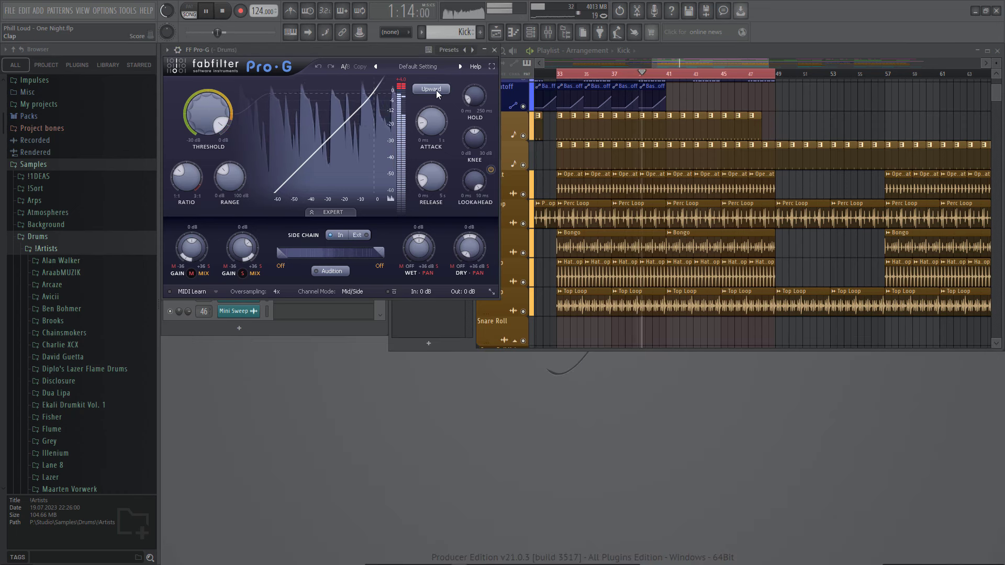
{"action": "left_click", "coordinate": [494, 50]}
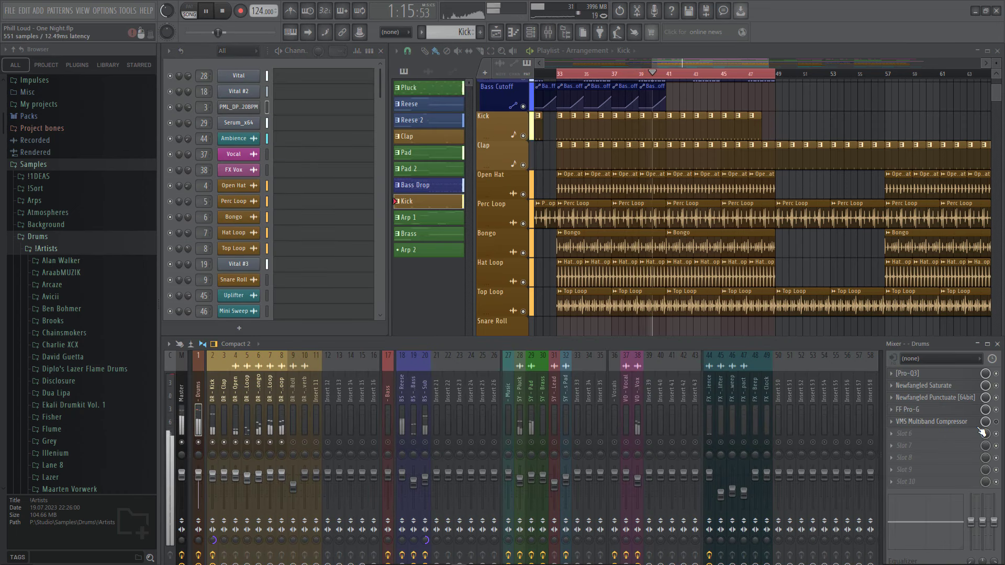
- Switch on VMS Multiband Compressor on the Drums bus and inspect its bands and overall dry/wet mix during playback
{"action": "left_click", "coordinate": [966, 423]}
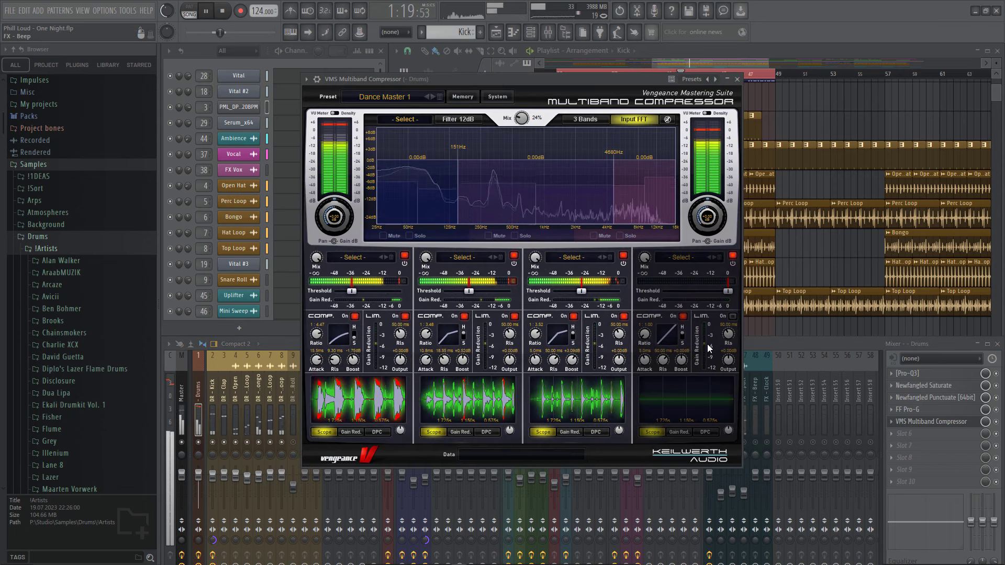
{"action": "mouse_move", "coordinate": [522, 121]}
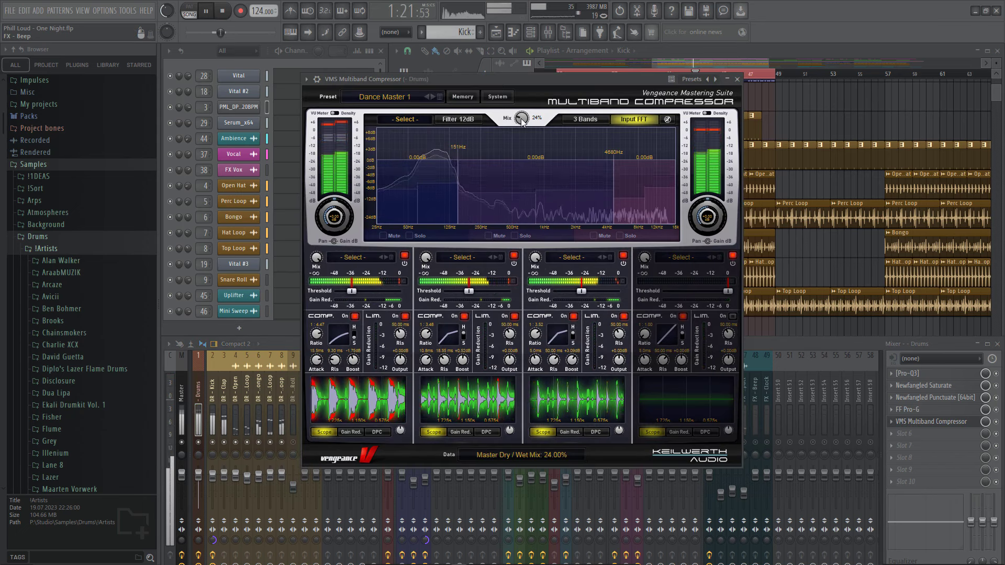
{"action": "left_click", "coordinate": [504, 97]}
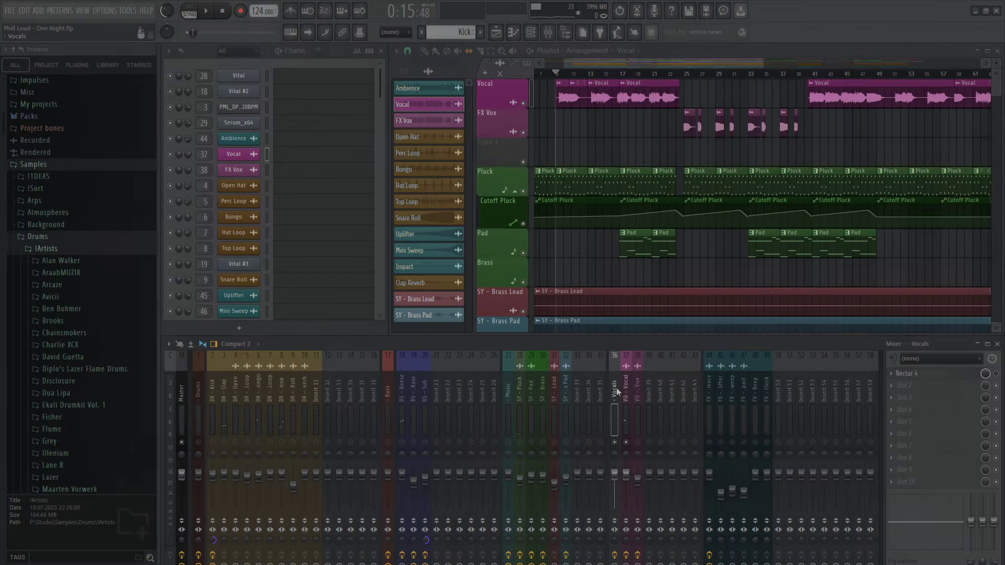
- Switch on Nectar 4 on the Vocals bus during playback, look through its Music presets and close the plugin
{"action": "key", "text": "space"}
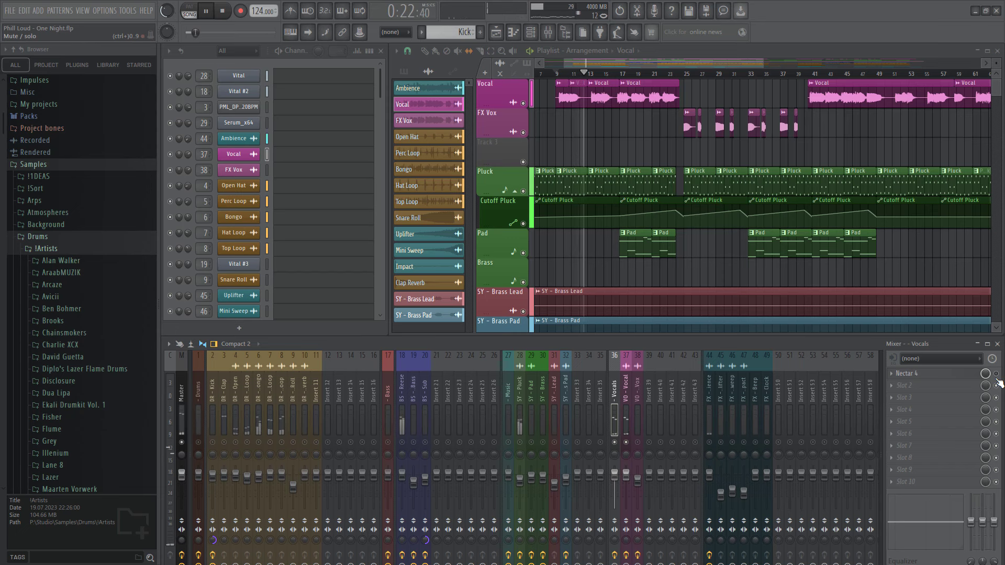
{"action": "left_click", "coordinate": [921, 373]}
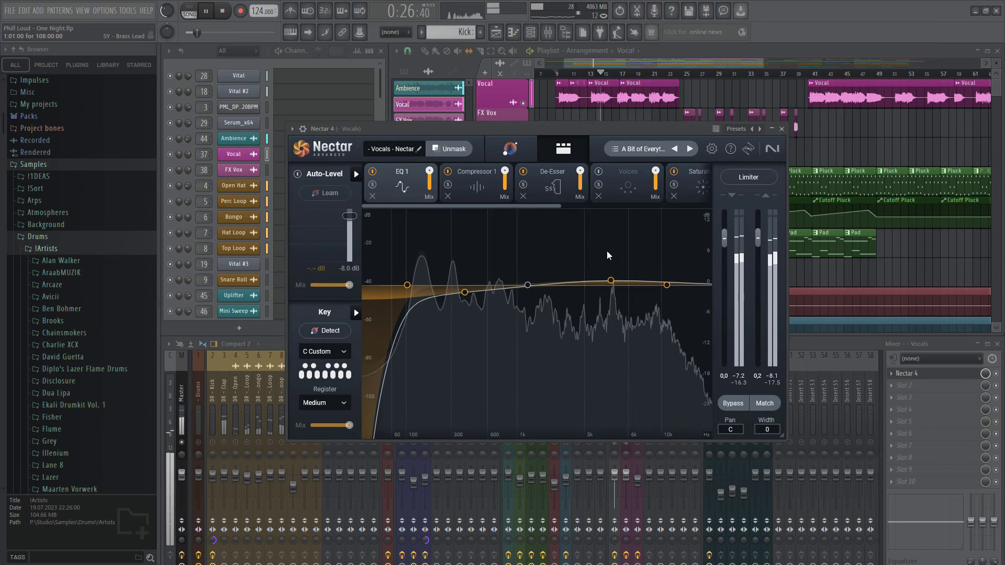
{"action": "left_click", "coordinate": [641, 149]}
{"action": "left_click", "coordinate": [490, 355]}
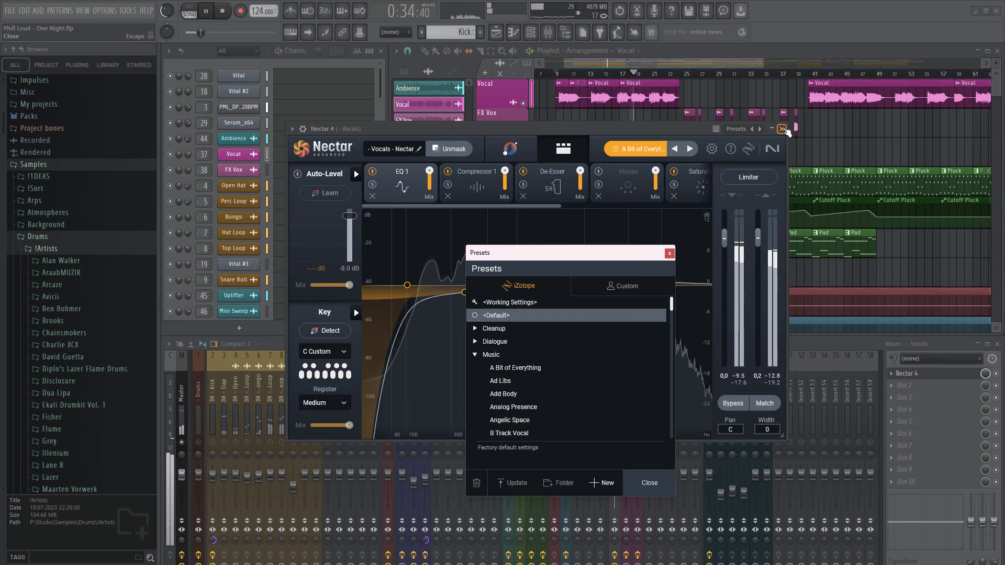
{"action": "left_click", "coordinate": [781, 129]}
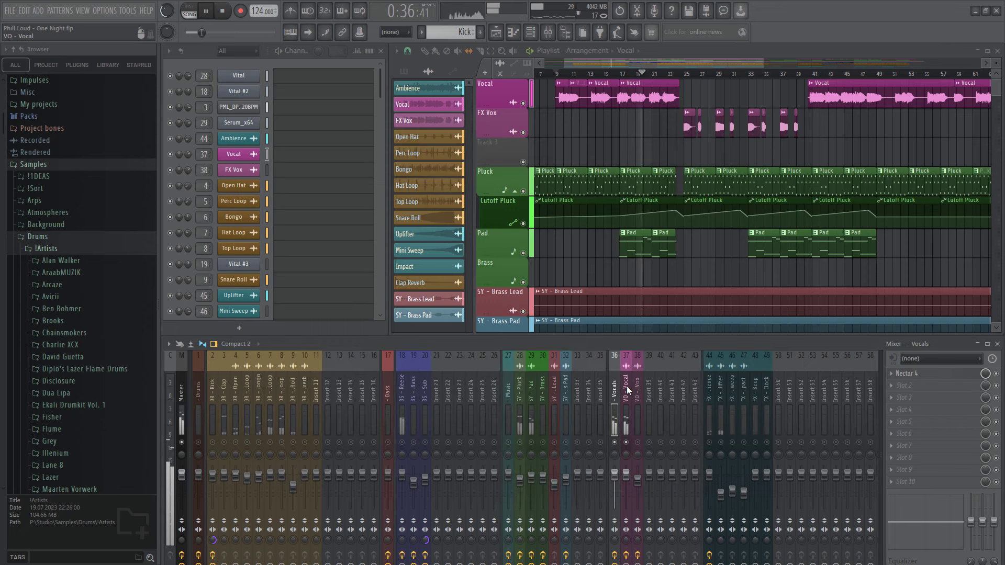
- Play the song from bar 25 and switch on Fruity parametric EQ 2 on the VO - FX Vox track, viewing its curve
{"action": "key", "text": "space"}
{"action": "left_click", "coordinate": [684, 74]}
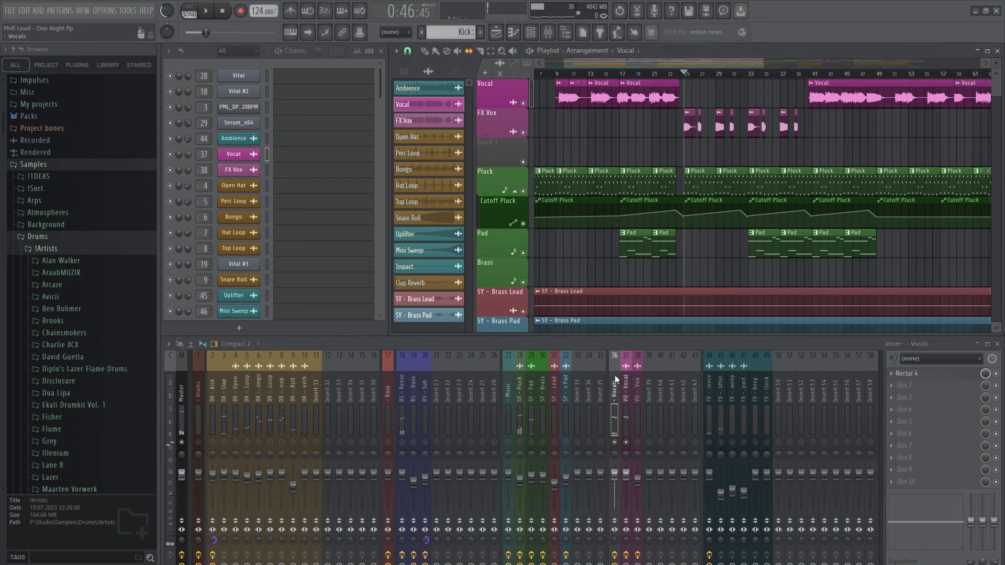
{"action": "key", "text": "space"}
{"action": "left_click", "coordinate": [638, 382]}
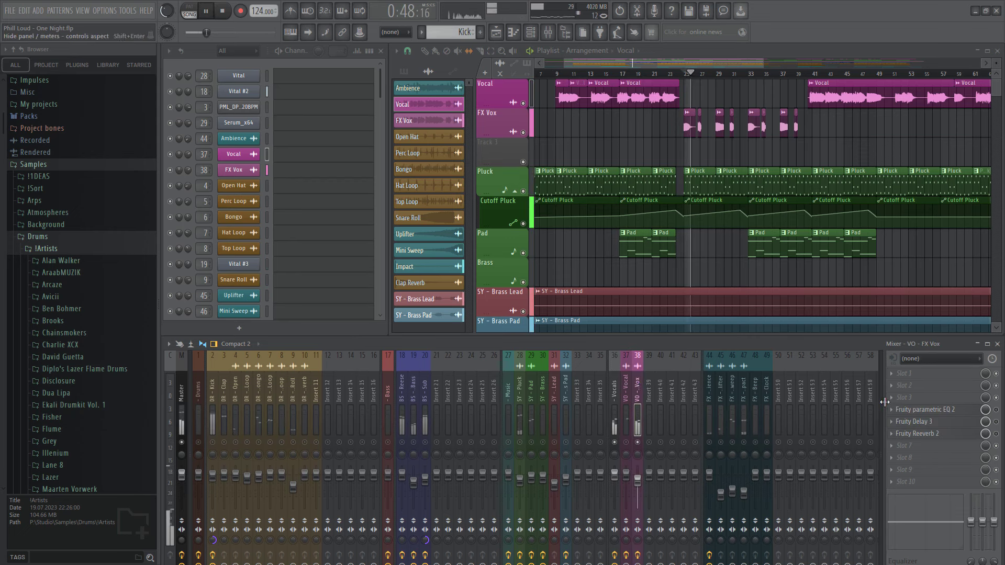
{"action": "left_click", "coordinate": [924, 412]}
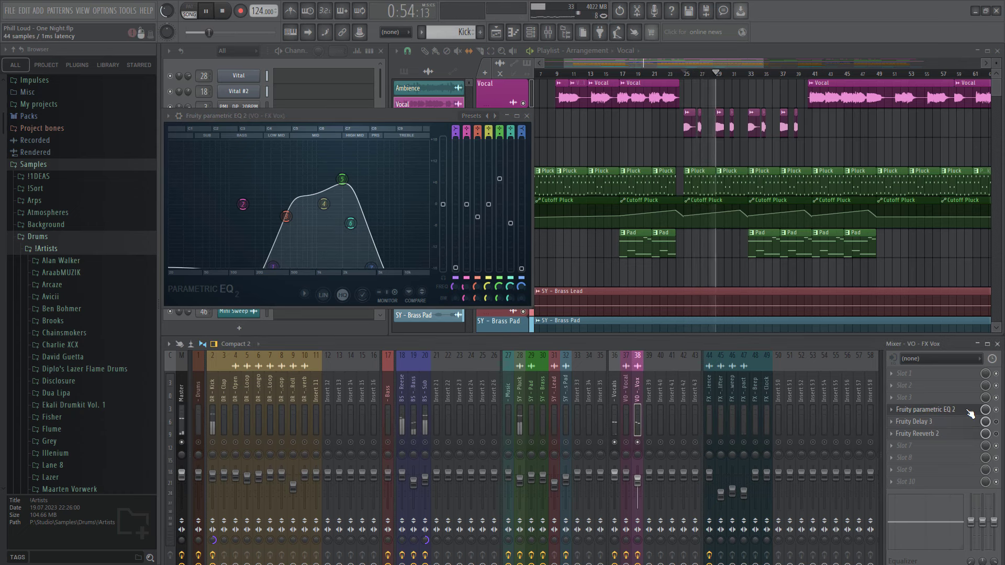
{"action": "left_click", "coordinate": [971, 413]}
- Switch on Fruity Delay 3 and Fruity Reeverb 2 on the VO - FX Vox track, viewing each plugin's settings
{"action": "left_click", "coordinate": [966, 423]}
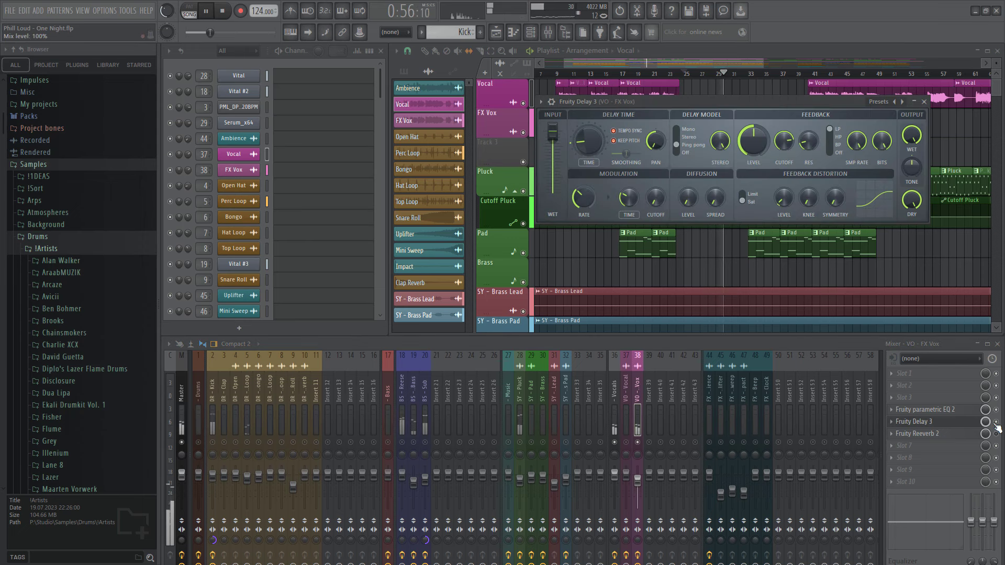
{"action": "left_click", "coordinate": [975, 424]}
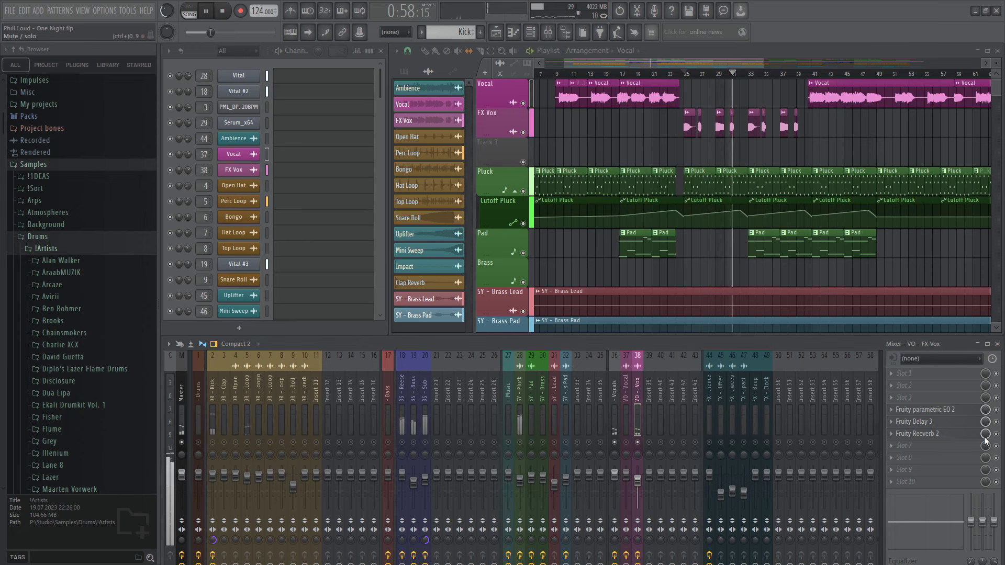
{"action": "left_click", "coordinate": [967, 438]}
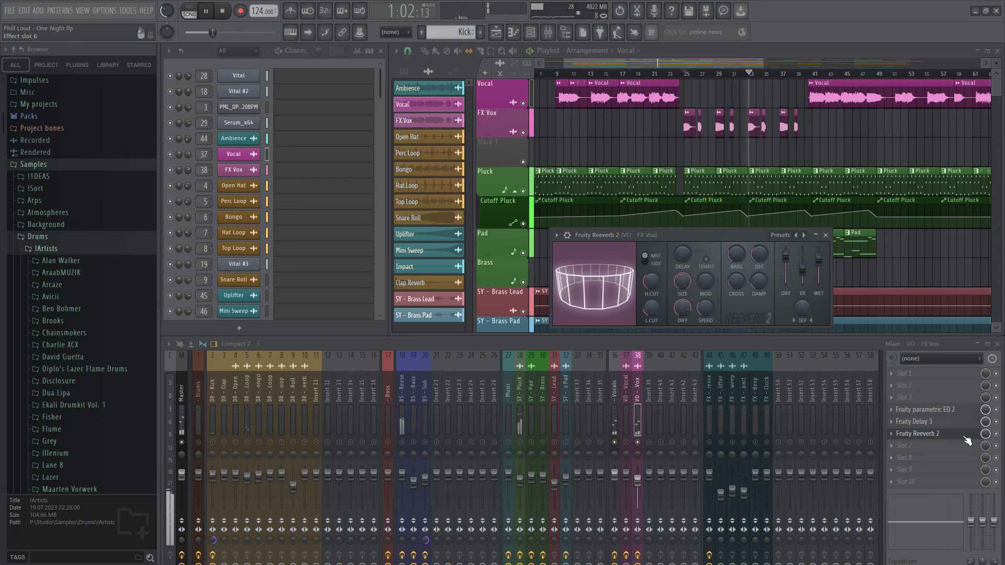
{"action": "left_click", "coordinate": [963, 415]}
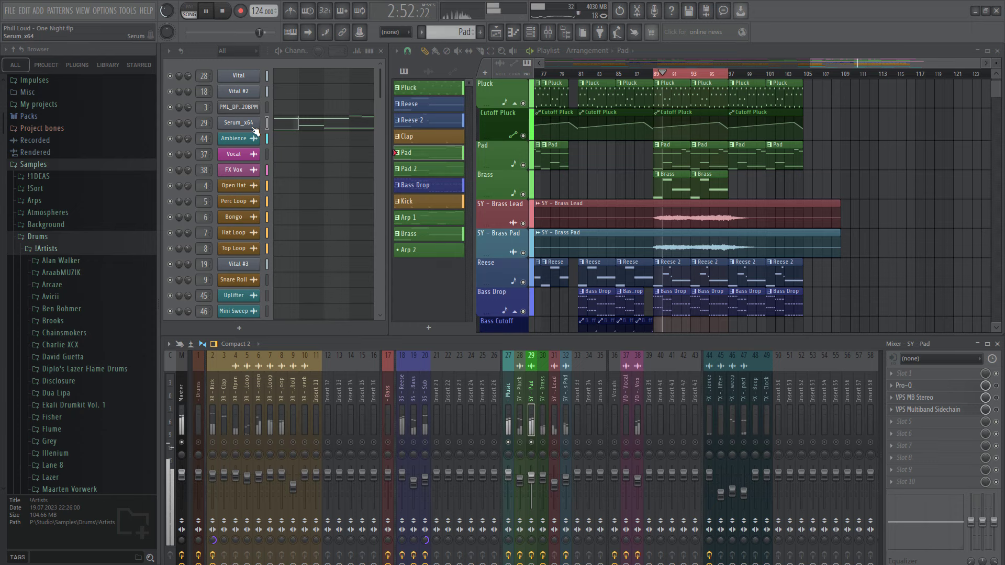
- View the Serum patch behind the Pad sound, and switch on Pro-Q on the SY - Pad track to inspect its curve
{"action": "left_click", "coordinate": [253, 128]}
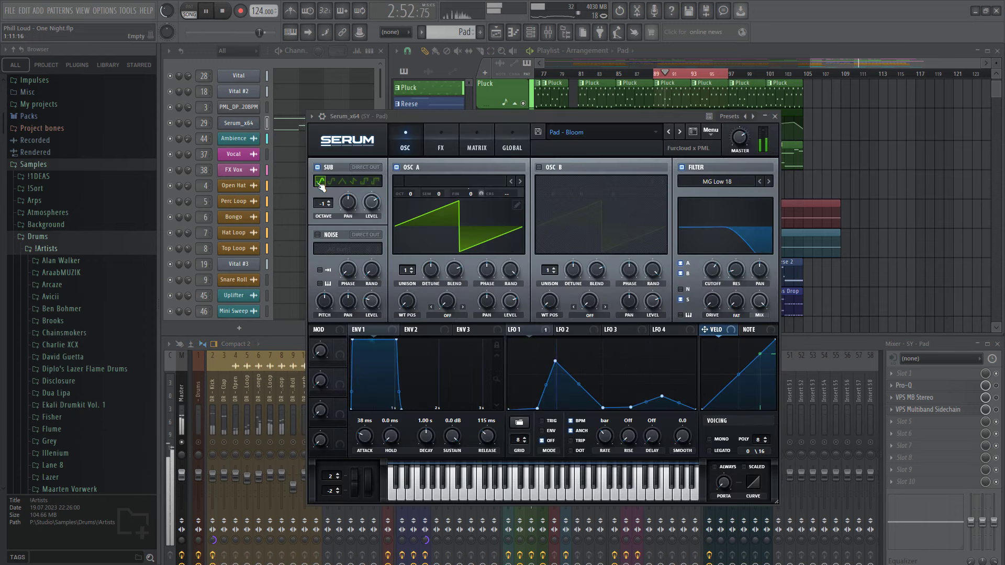
{"action": "key", "text": "Escape"}
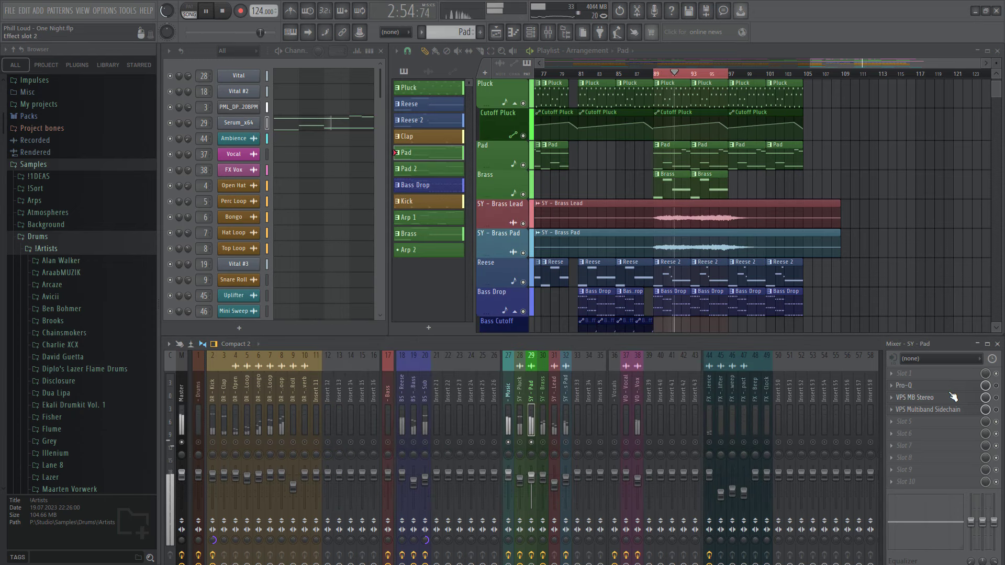
{"action": "left_click", "coordinate": [954, 387]}
{"action": "left_click", "coordinate": [996, 386]}
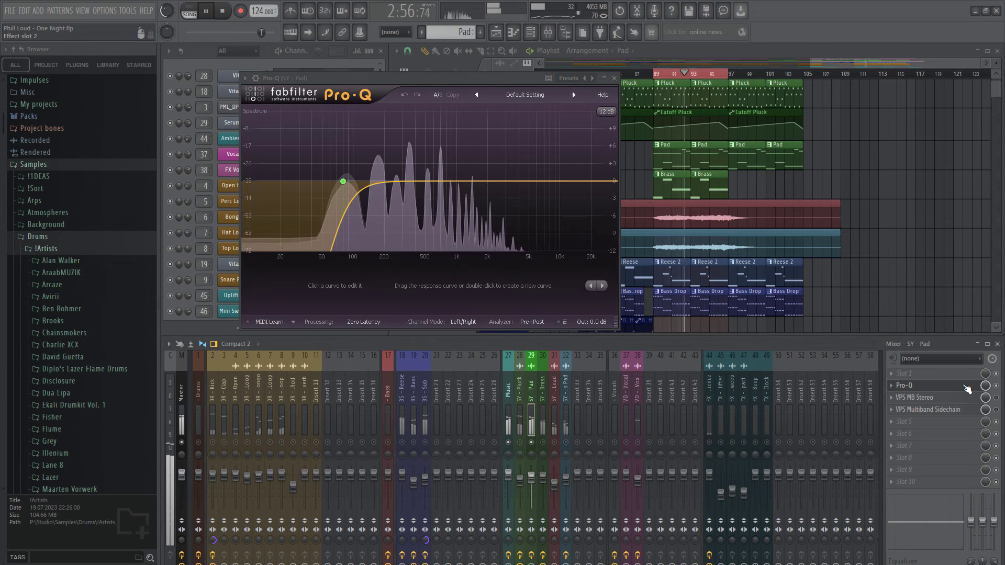
{"action": "left_click", "coordinate": [965, 387]}
- Switch on VPS MB Stereo and VPS Multiband Sidechain on the SY - Pad track, viewing each during playback and closing its window
{"action": "left_click", "coordinate": [968, 397]}
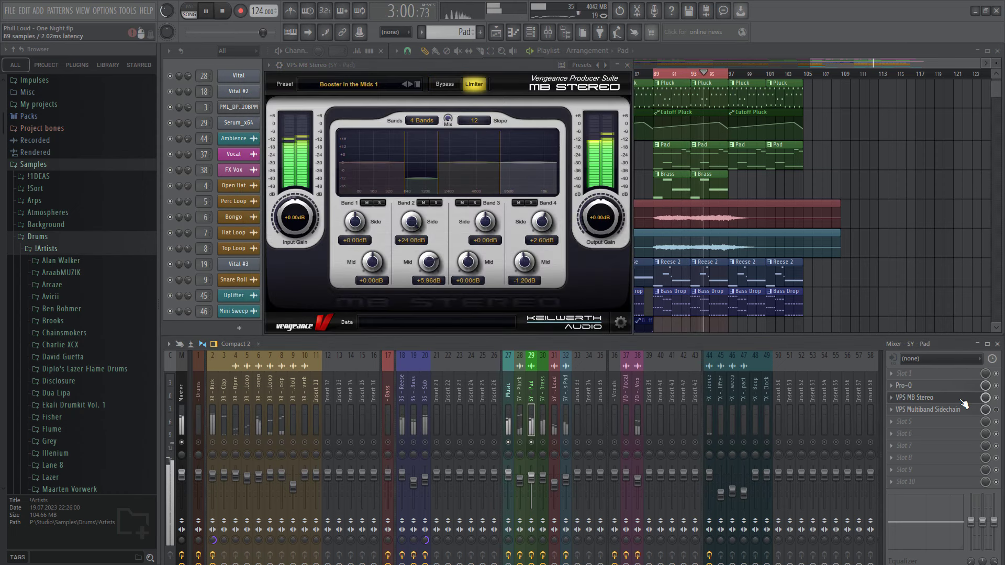
{"action": "left_click", "coordinate": [937, 398]}
{"action": "left_click", "coordinate": [937, 410]}
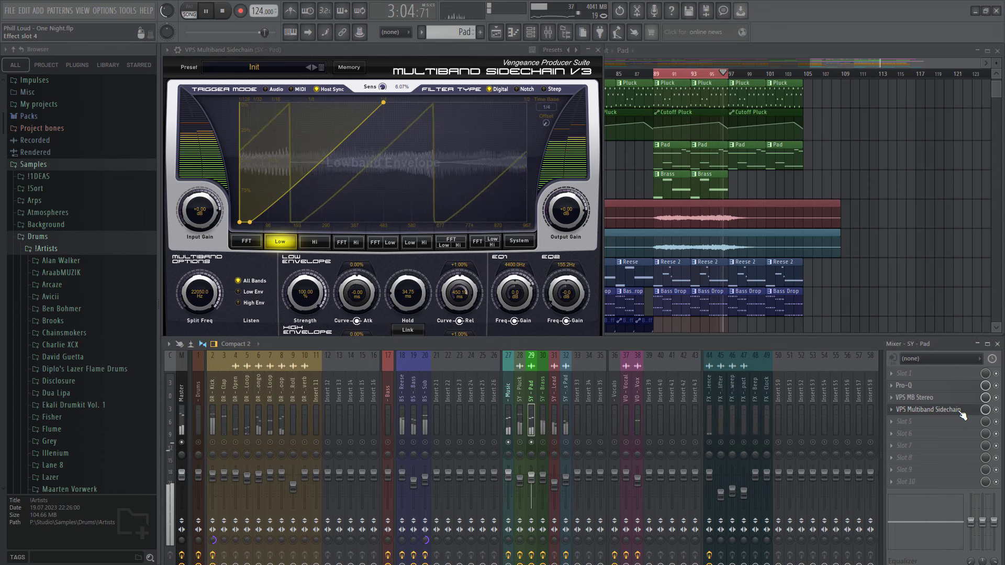
{"action": "left_click", "coordinate": [932, 409]}
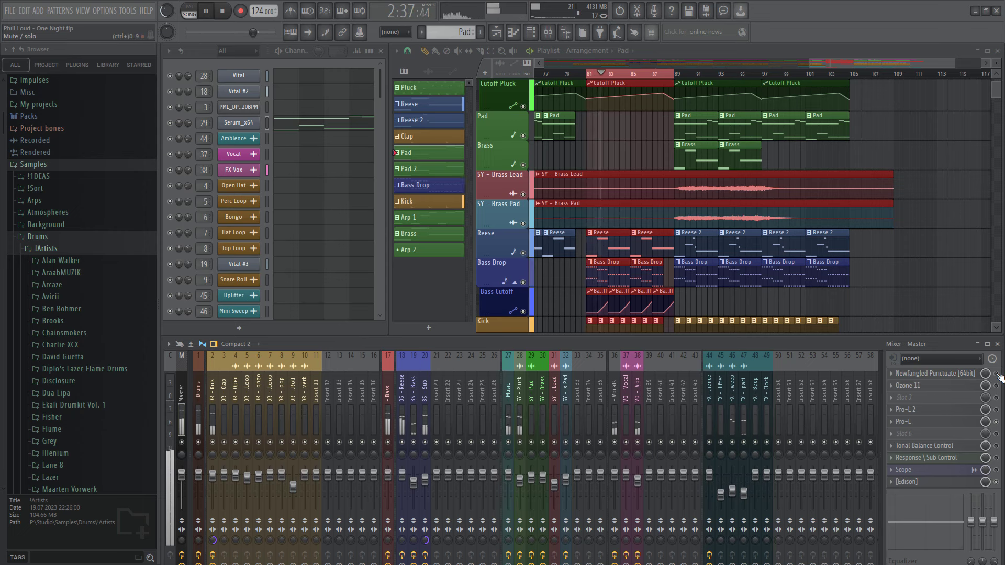
- Switch on Newfangled Punctuate on the Master track and view its transient meter, then switch on and open Ozone 11
{"action": "left_click", "coordinate": [963, 375]}
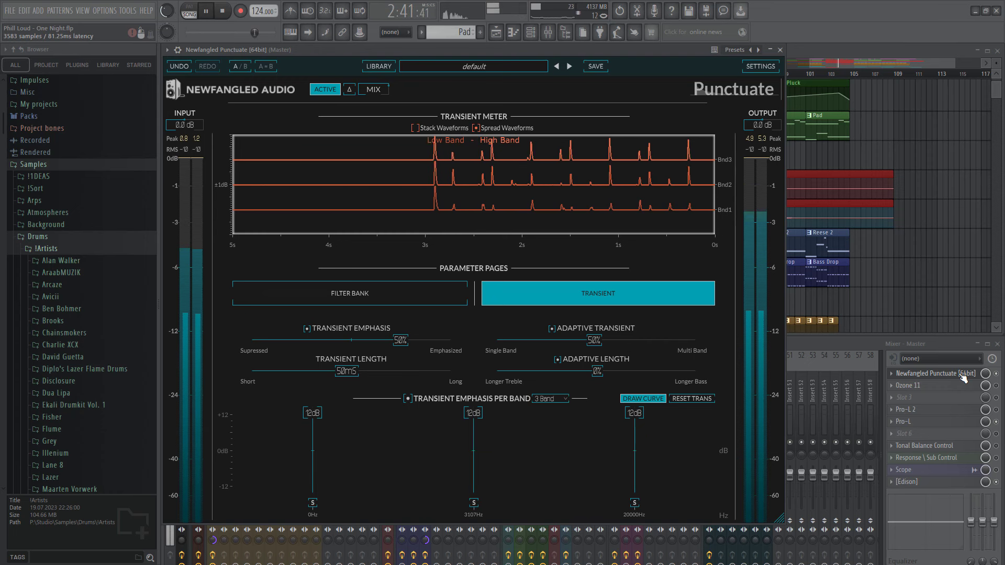
{"action": "left_click", "coordinate": [963, 375]}
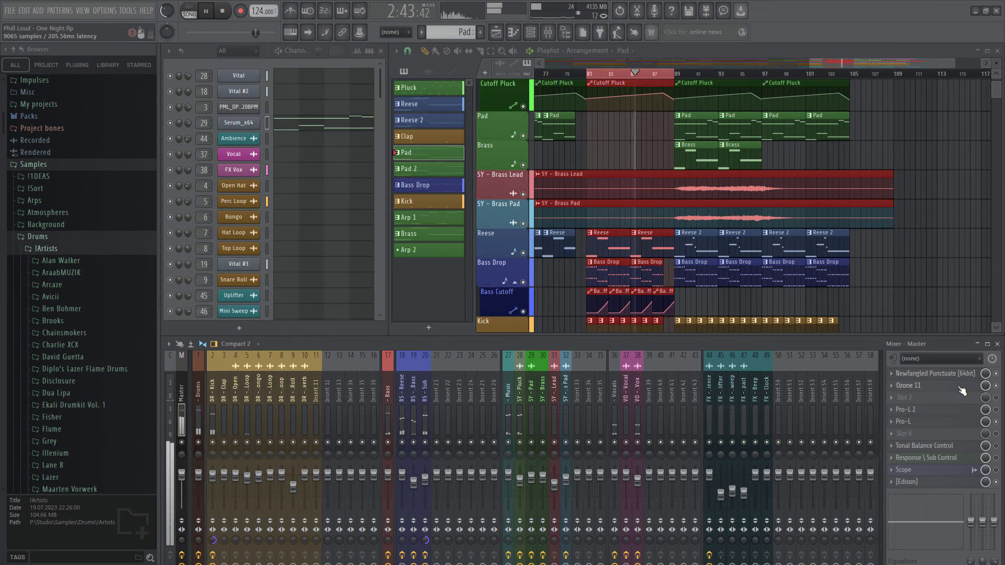
{"action": "left_click", "coordinate": [956, 385]}
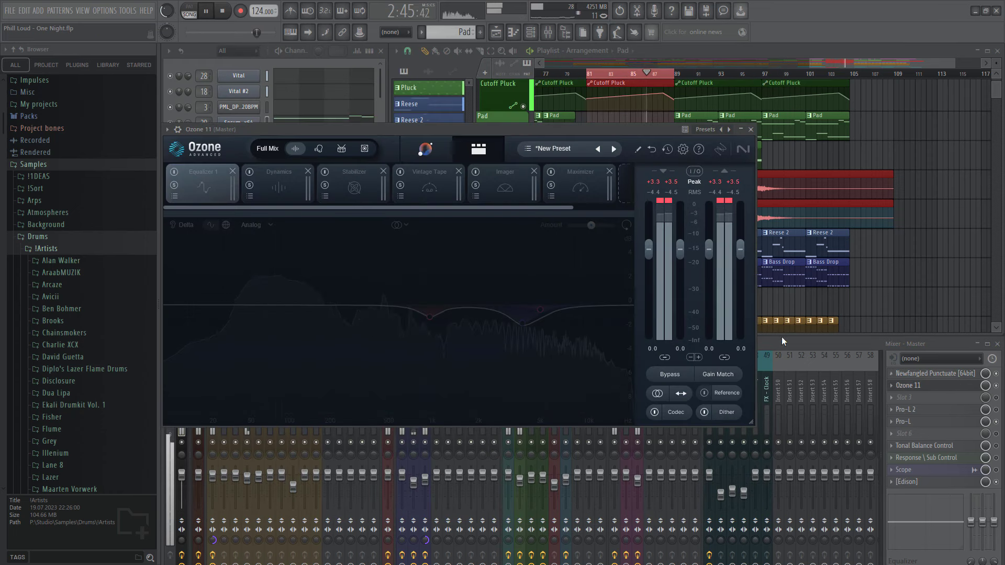
- Enable the Equalizer 1 and Dynamics modules in Ozone 11 on the Master track, viewing their settings
{"action": "left_click", "coordinate": [177, 173]}
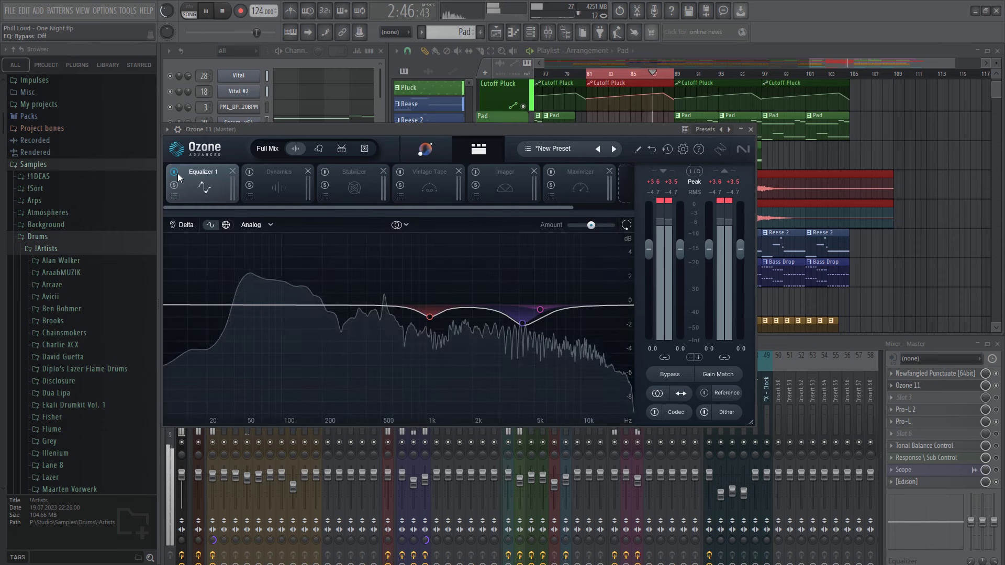
{"action": "left_click", "coordinate": [263, 176]}
{"action": "left_click", "coordinate": [250, 172]}
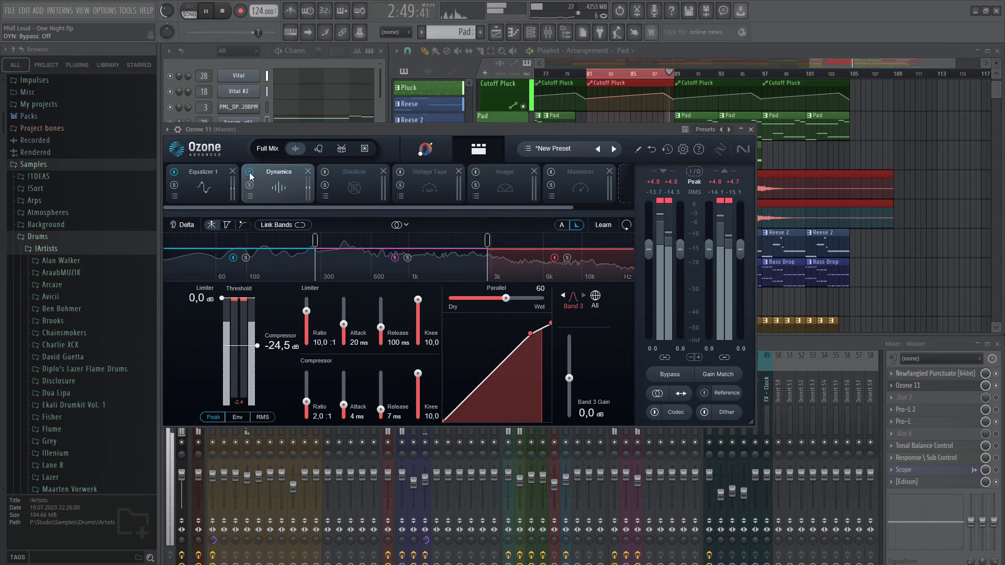
- Enable Ozone 11's Stabilizer and Vintage Tape modules, viewing each module's settings during playback
{"action": "left_click", "coordinate": [342, 175]}
{"action": "left_click", "coordinate": [325, 172]}
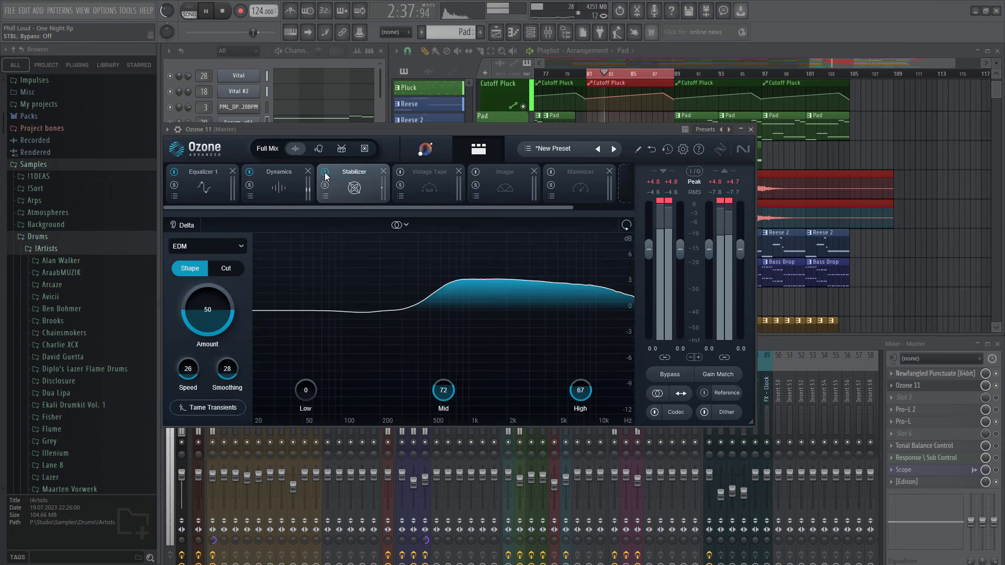
{"action": "left_click", "coordinate": [408, 174]}
{"action": "left_click", "coordinate": [400, 172]}
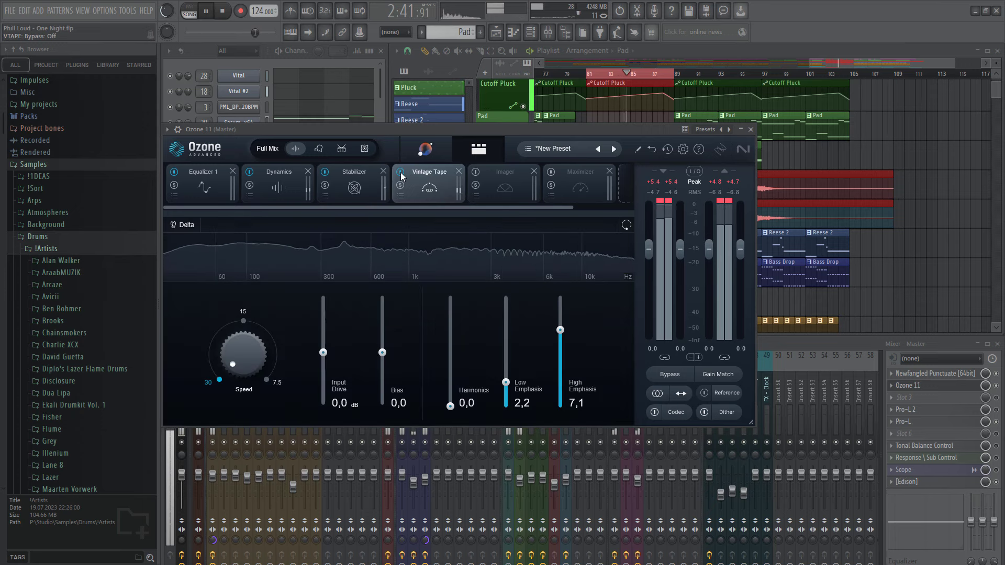
- Enable Ozone 11's Imager and Maximizer modules, viewing their settings, and close the Ozone window
{"action": "left_click", "coordinate": [491, 174]}
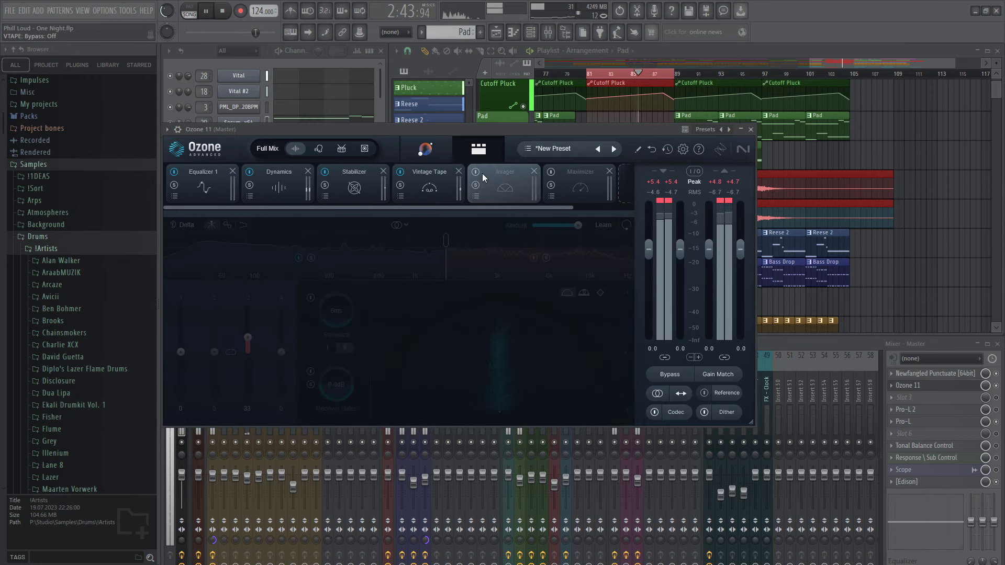
{"action": "left_click", "coordinate": [475, 171]}
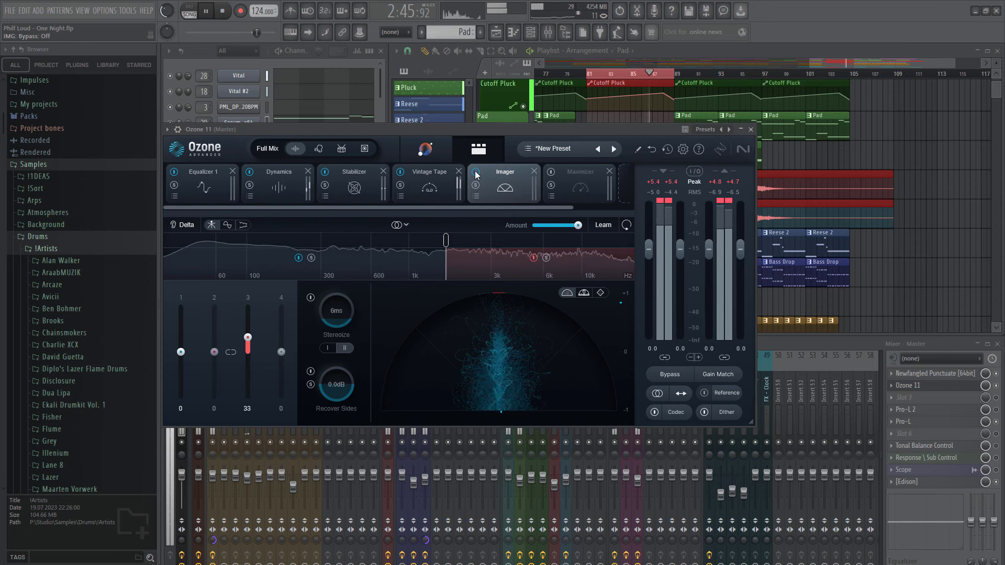
{"action": "left_click", "coordinate": [566, 178]}
{"action": "left_click", "coordinate": [551, 174]}
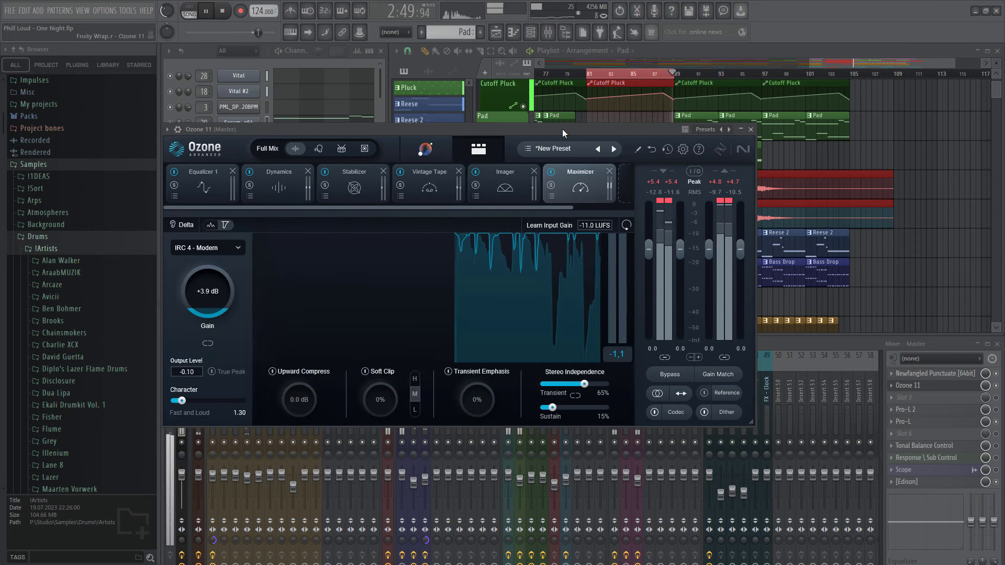
{"action": "key", "text": "Escape"}
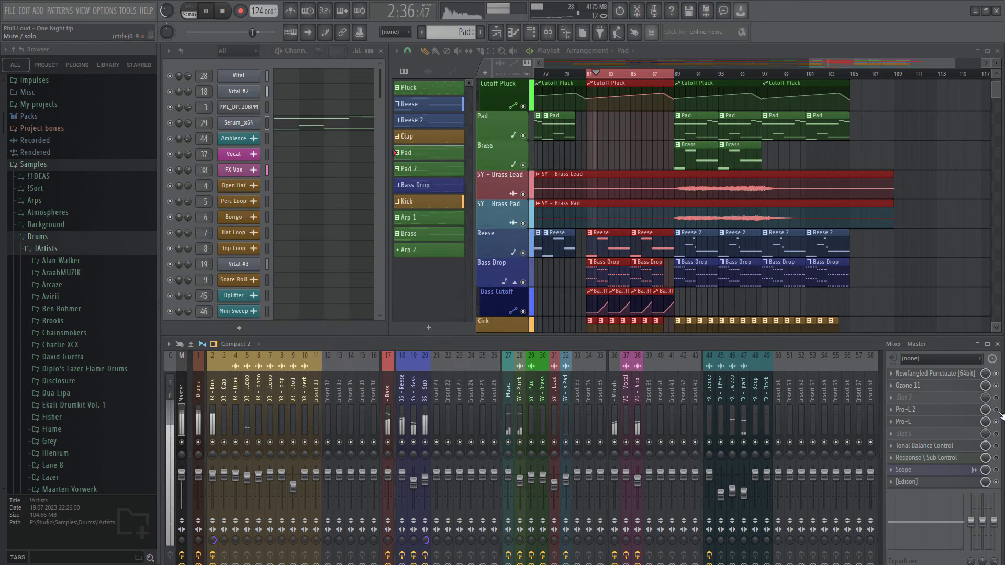
- Switch on Pro-L 2 on the Master track and view its limiting, and check Pro-L's output level before closing it
{"action": "left_click", "coordinate": [969, 410]}
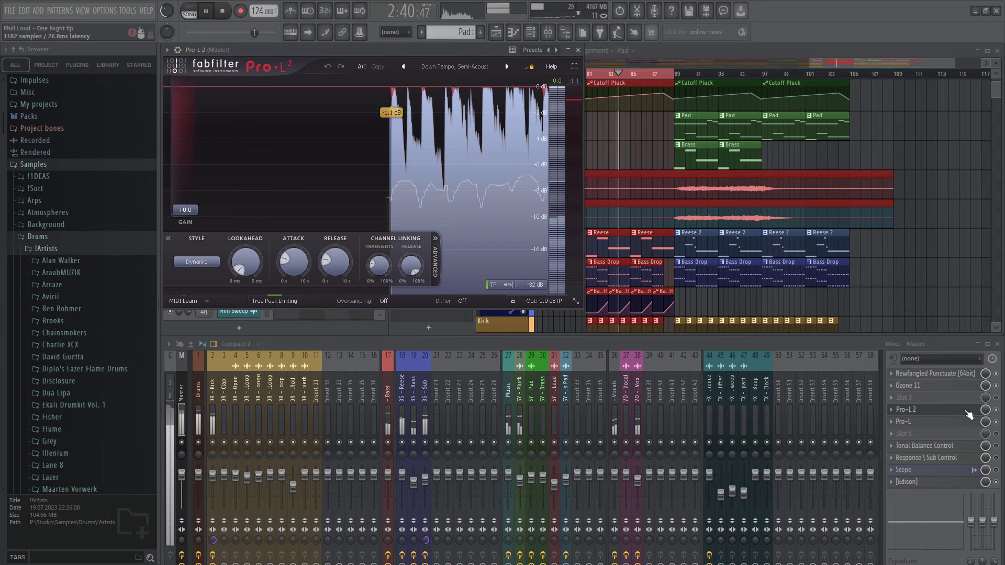
{"action": "left_click", "coordinate": [968, 414]}
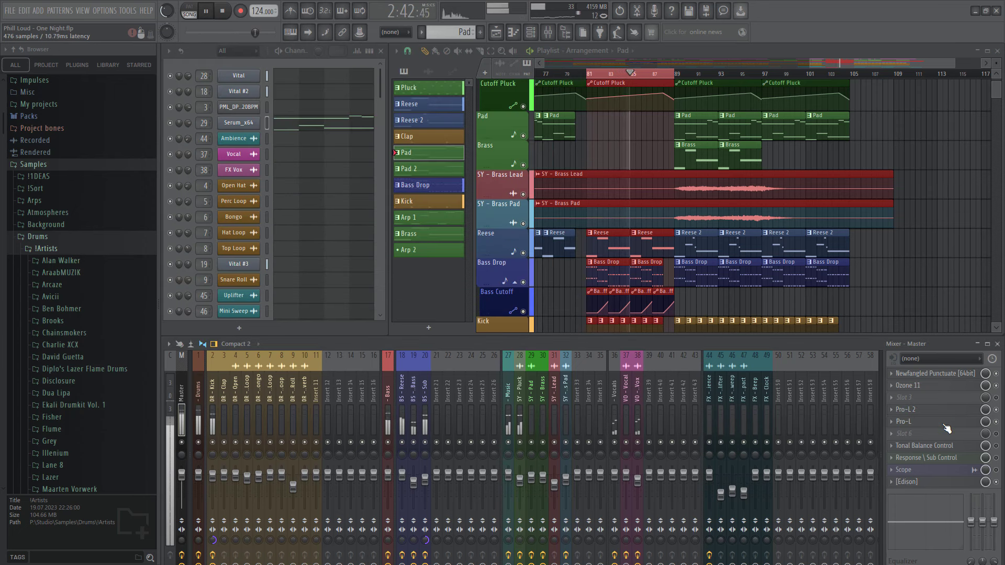
{"action": "left_click", "coordinate": [945, 423]}
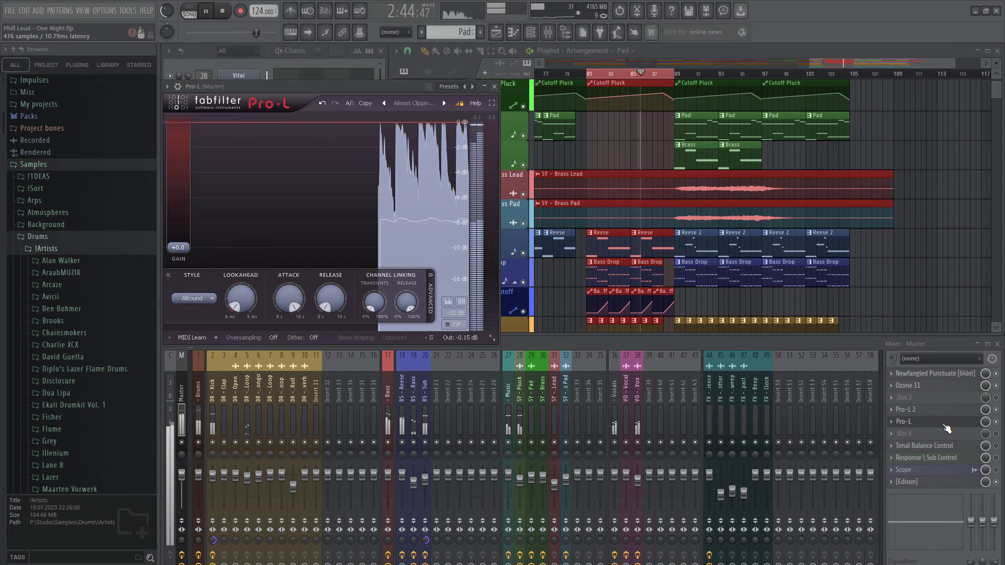
{"action": "mouse_move", "coordinate": [463, 340]}
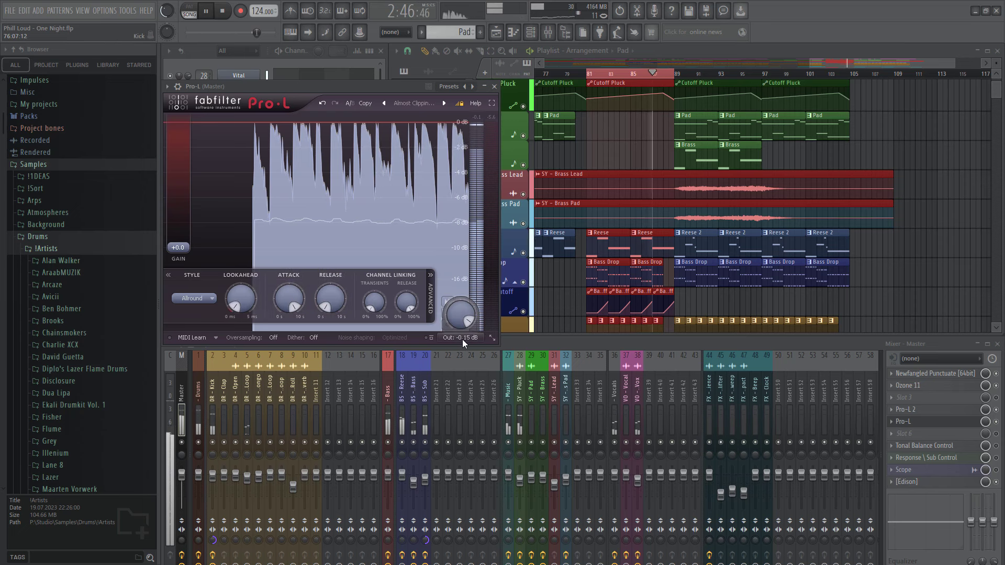
{"action": "key", "text": "Escape"}
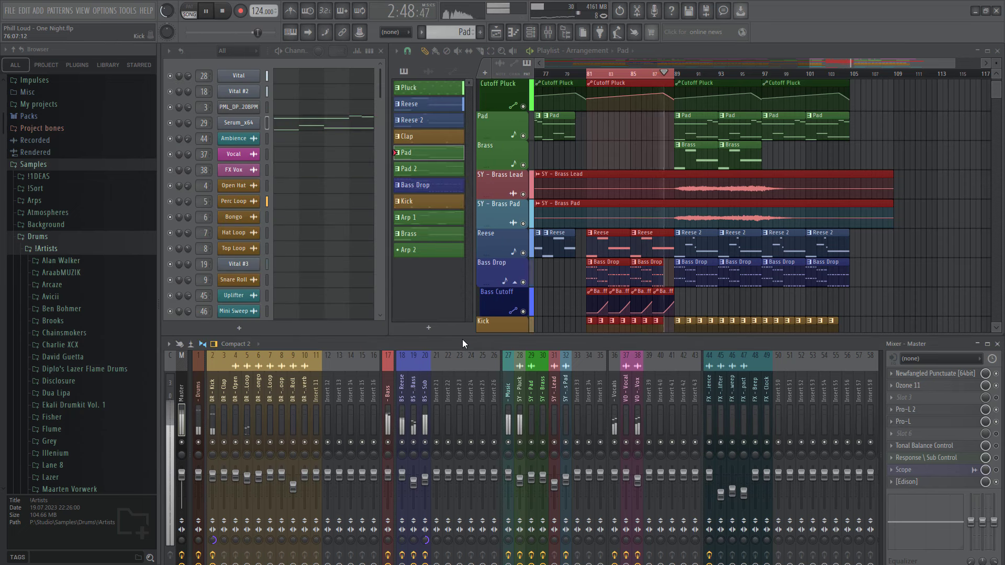